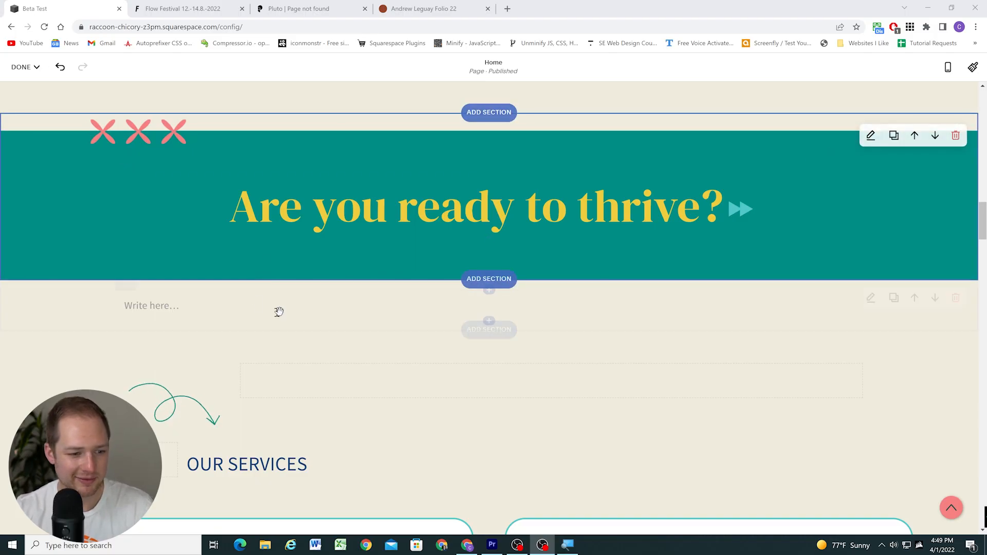
Insert a scrolling text block beneath the empty text block that follows the "Are you ready to thrive?" banner
click(489, 320)
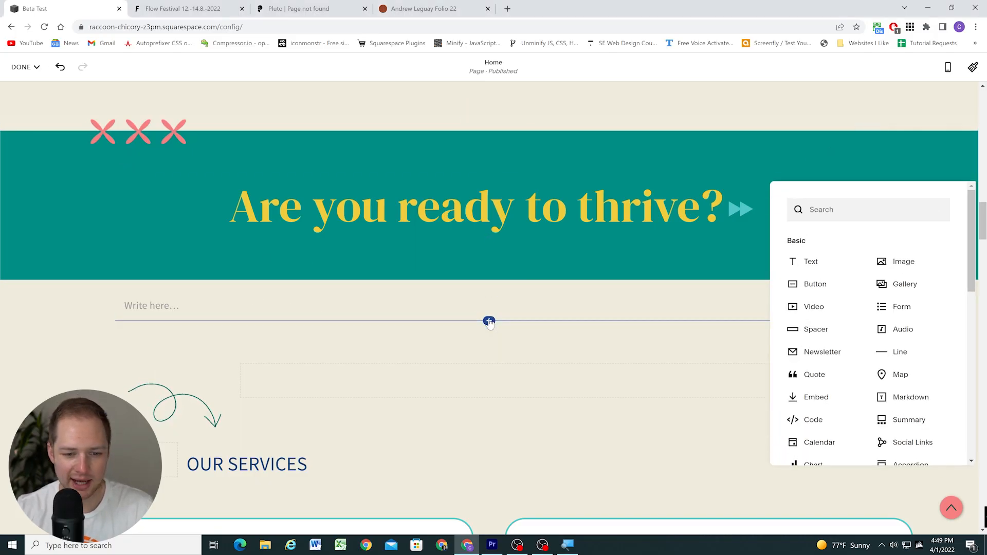
scroll(895, 316, down, 1)
click(819, 384)
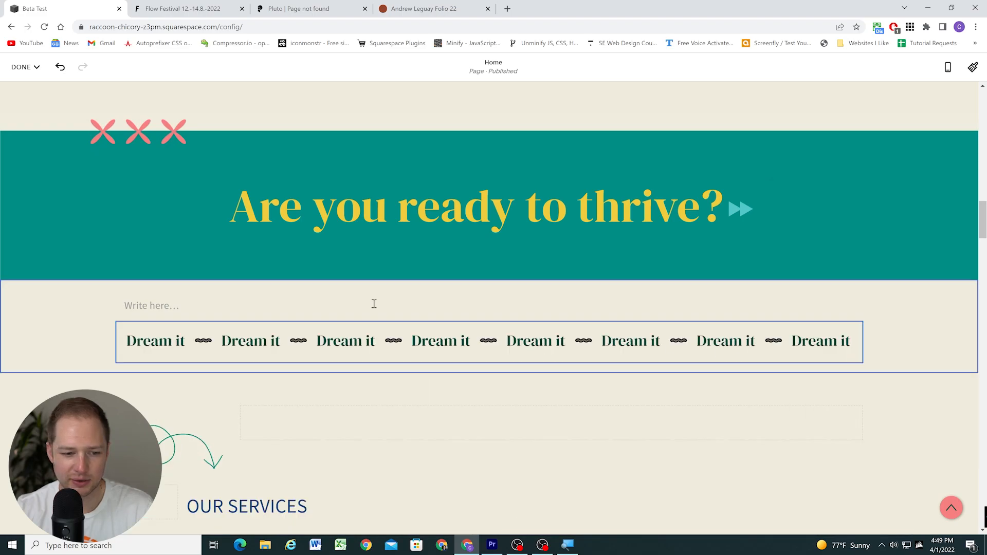
scroll(432, 308, down, 1)
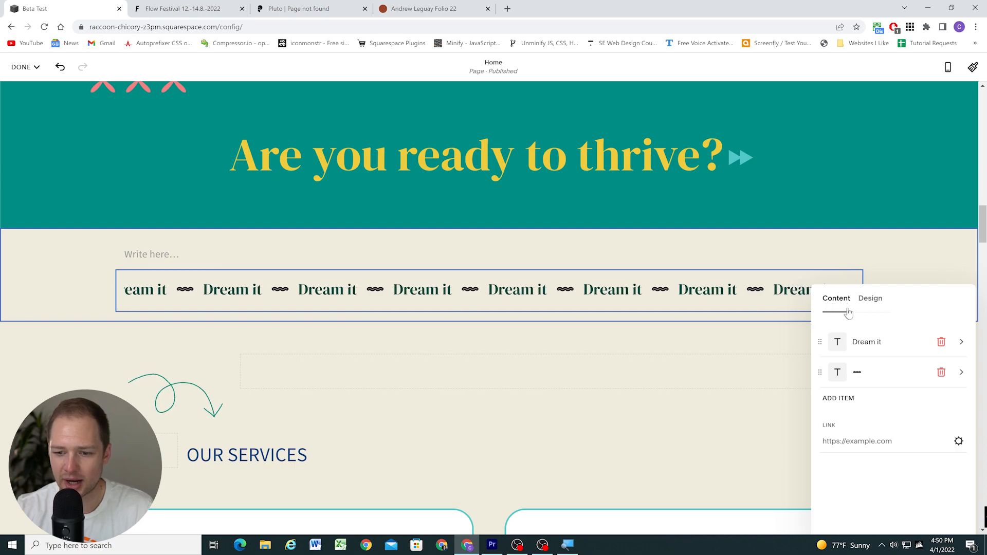
Delete the "Dream it" item from the scrolling block and change the remaining wavy-line item's text to "Example 1"
click(866, 303)
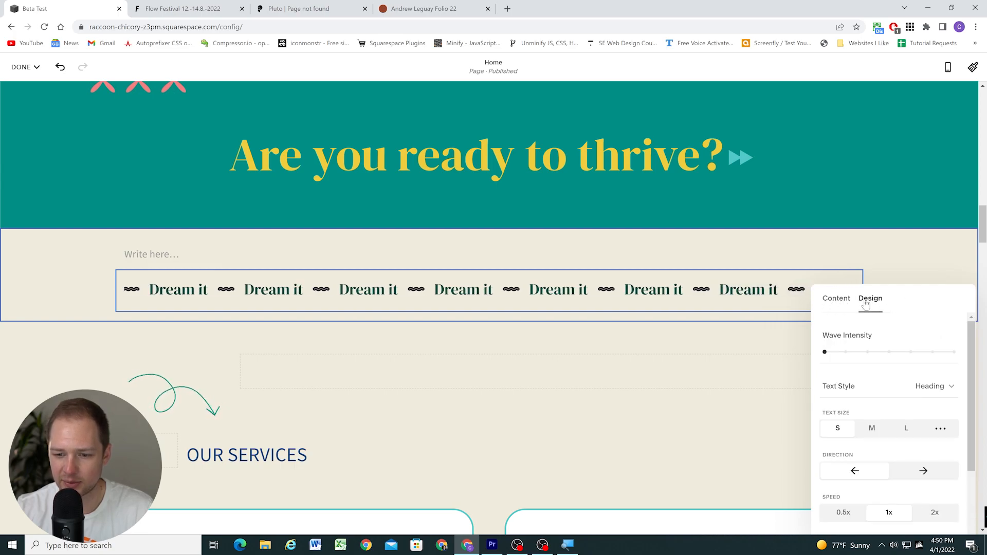
click(830, 302)
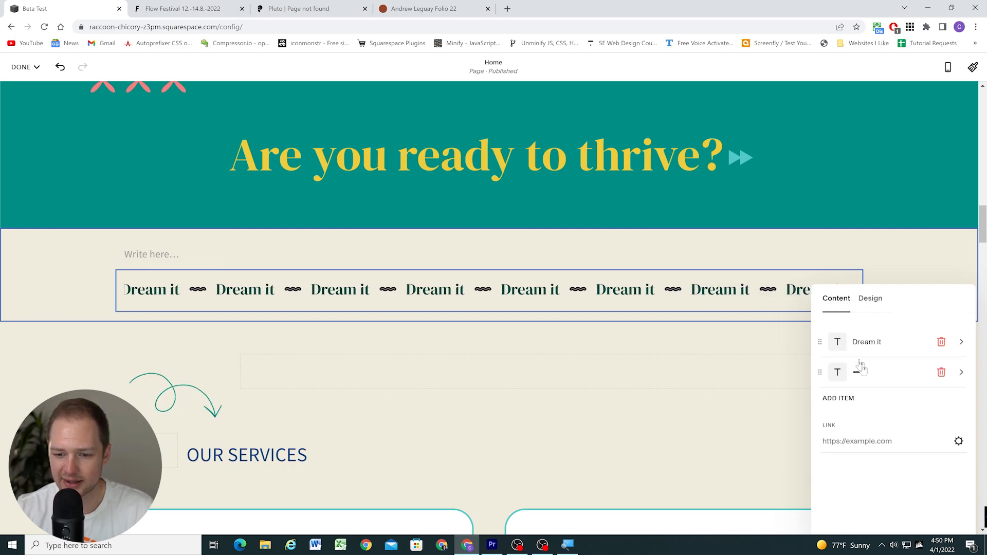
click(941, 342)
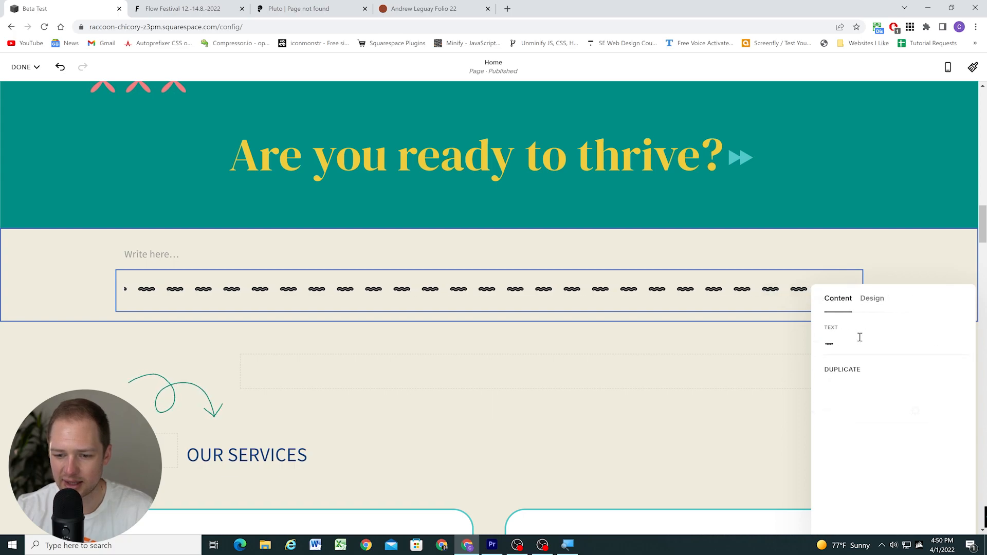
key(BackSpace)
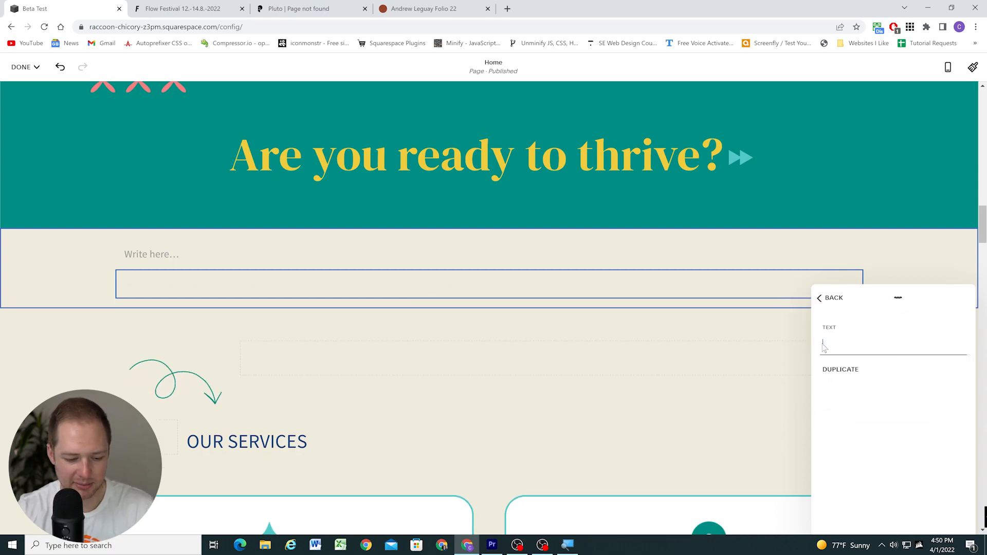
text(Example 1)
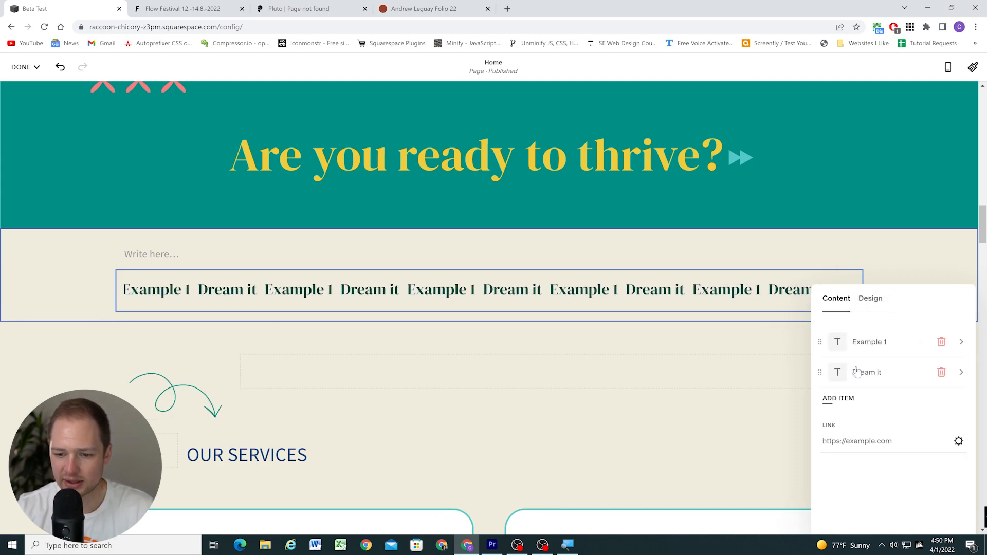
Add a second item to the scrolling block and set its text to "Orange"
click(880, 374)
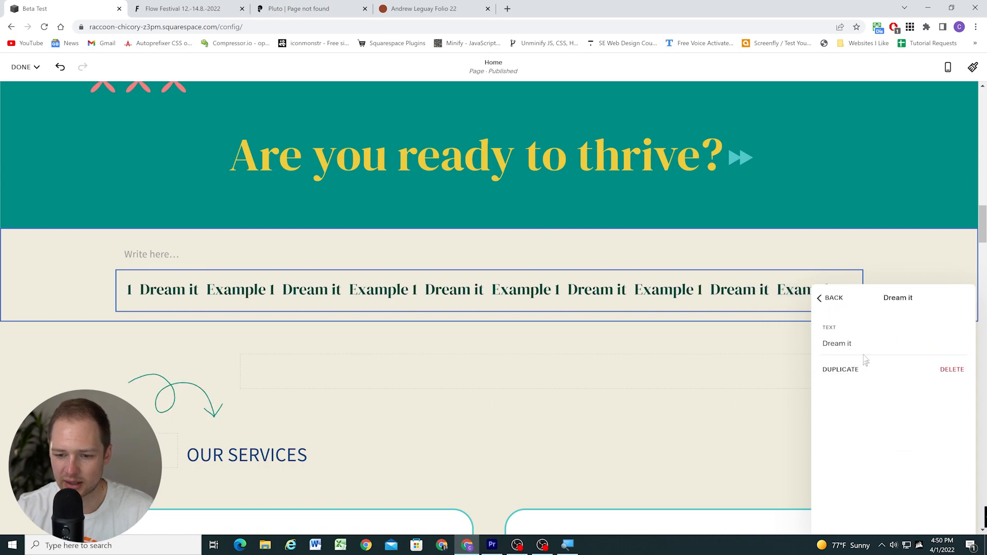
text(Oran)
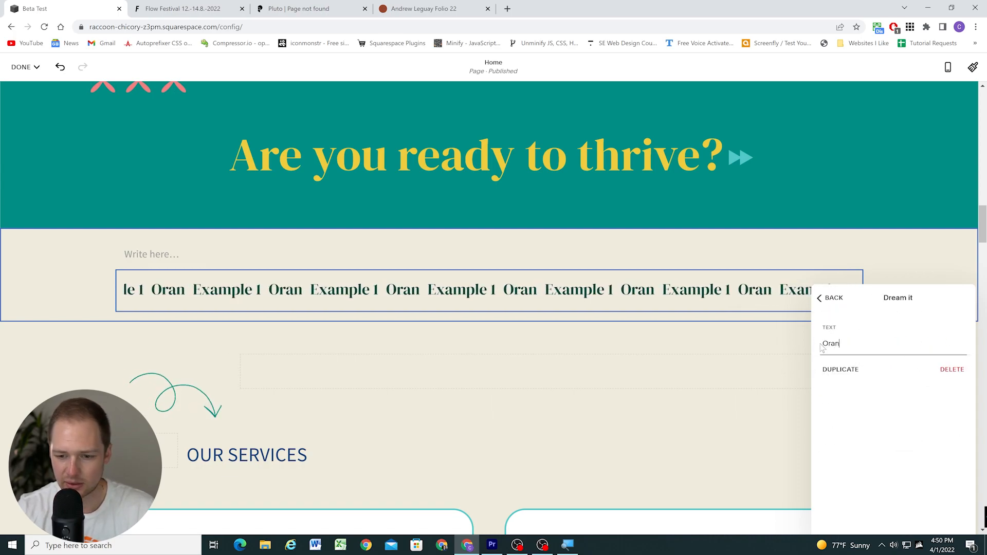
text(ge)
click(829, 298)
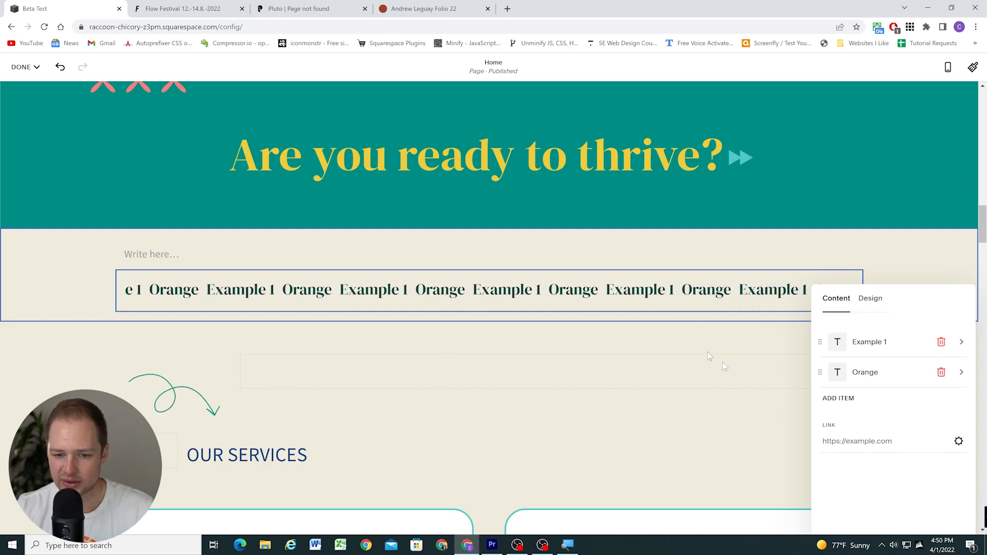
Link the scrolling block to the /about page and save the link
click(959, 442)
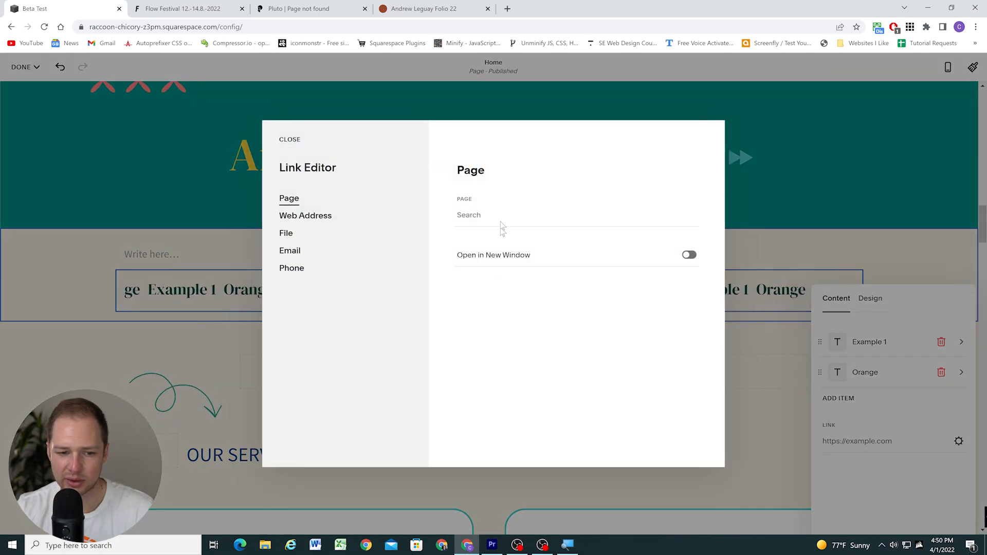
click(501, 213)
click(507, 277)
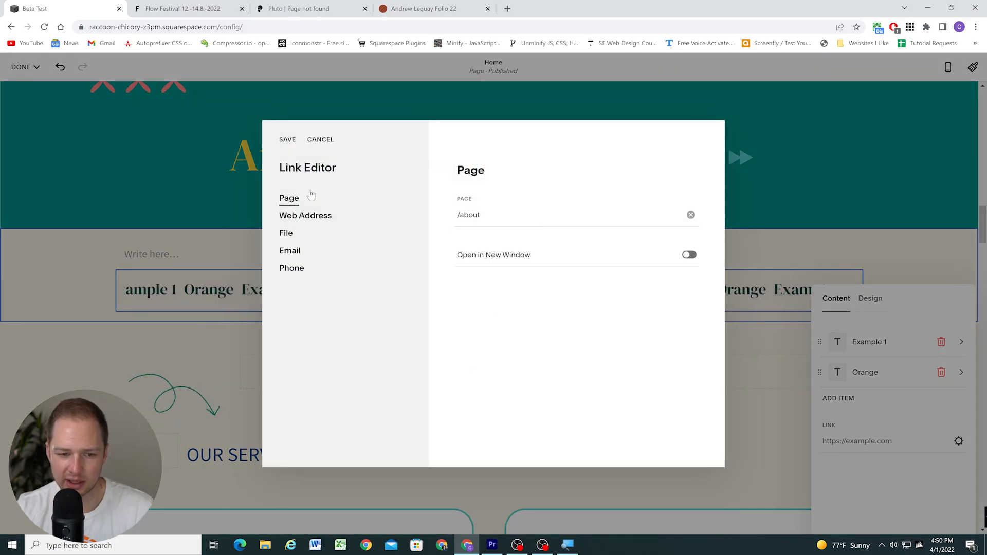
click(286, 140)
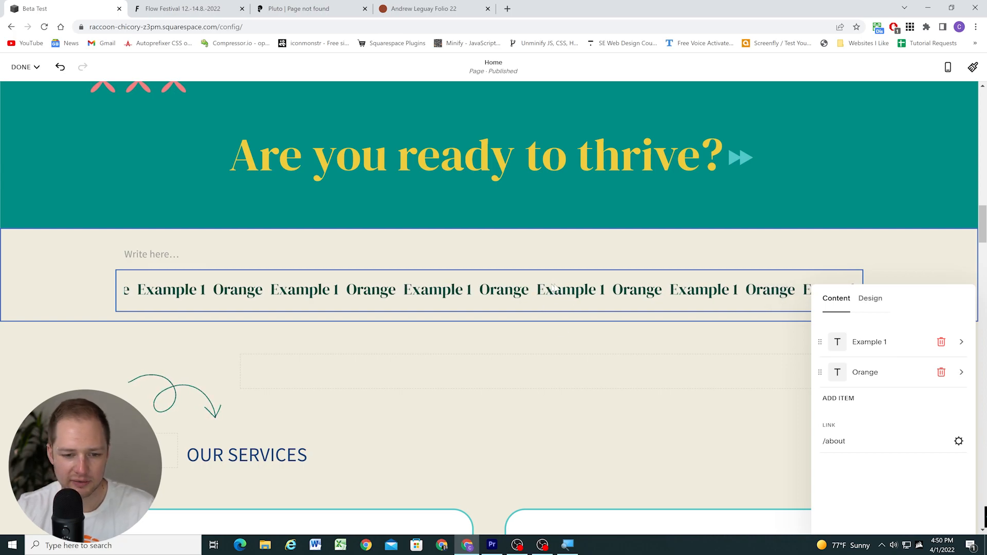
Examine the "Example 1" item's options and the scrolling block's wave intensity and text style settings
click(872, 342)
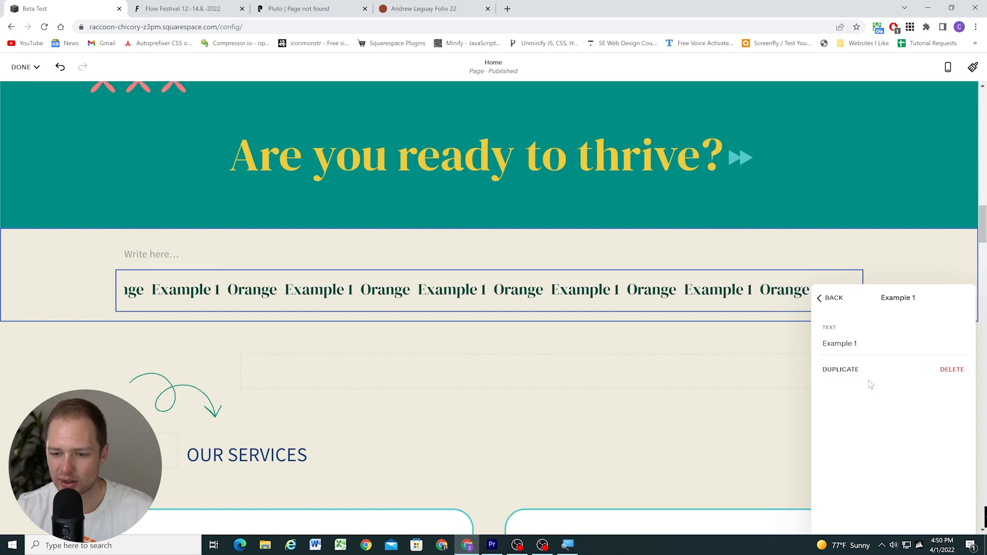
click(828, 298)
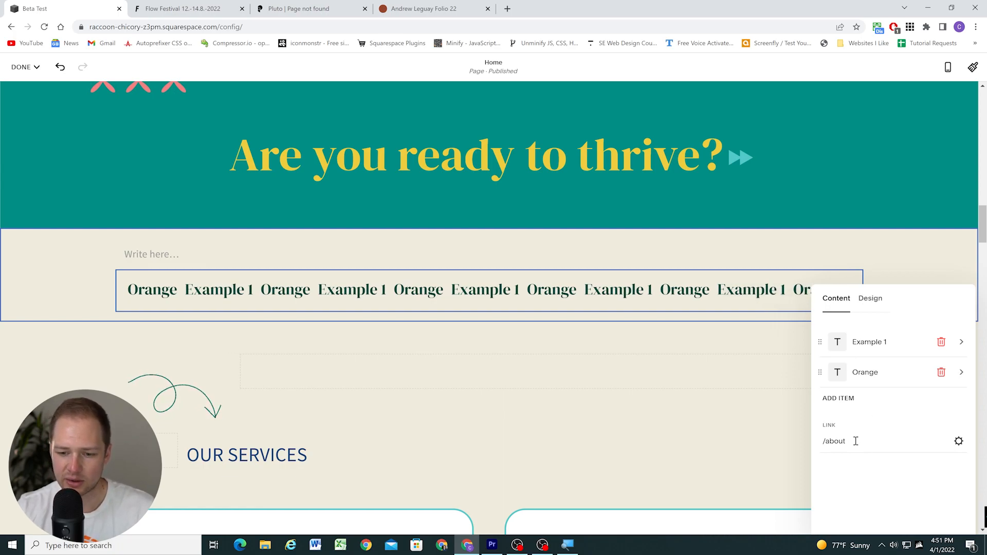
click(875, 304)
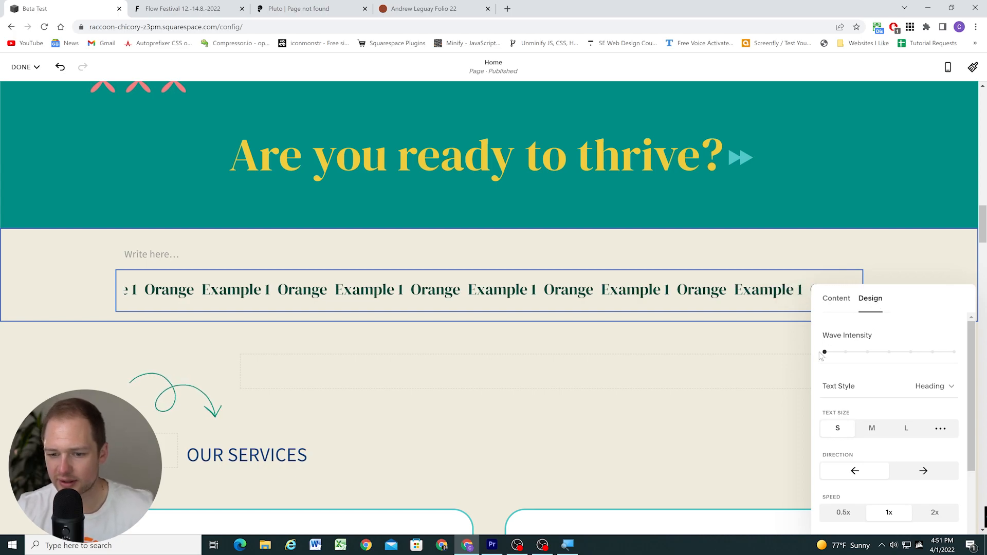
scroll(853, 355, down, 1)
scroll(844, 355, up, 1)
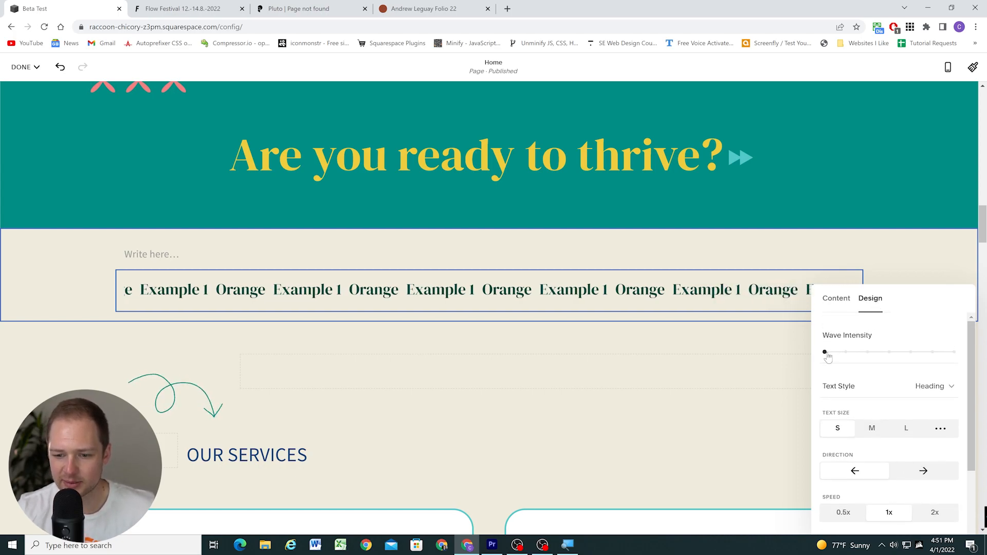
mouse_move(825, 352)
mouse_down()
mouse_move(954, 352)
mouse_move(823, 351)
mouse_up()
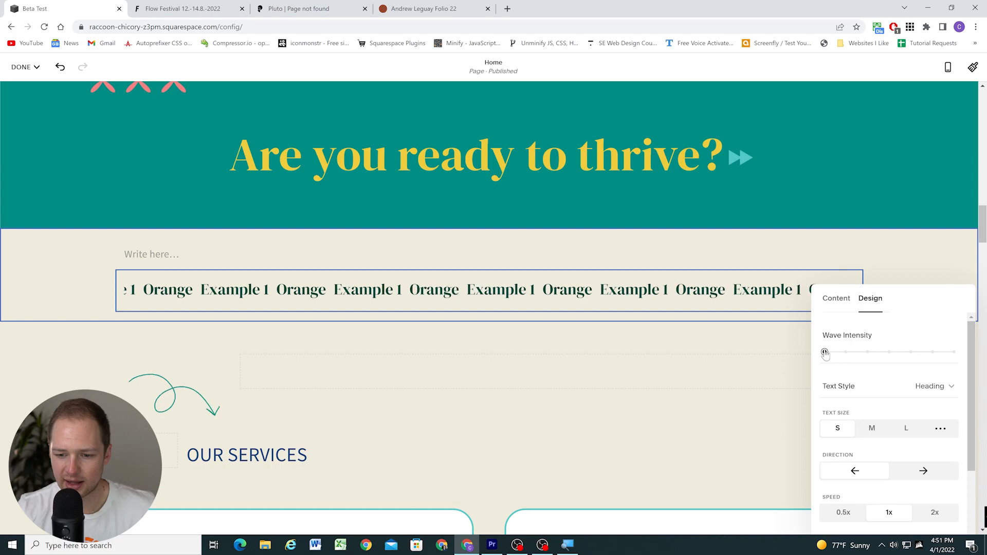
click(916, 389)
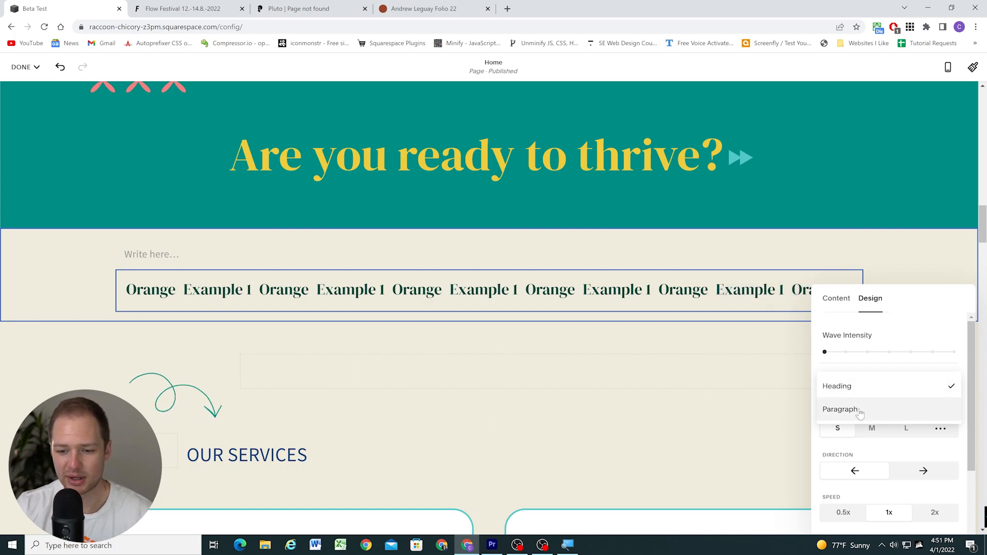
click(815, 364)
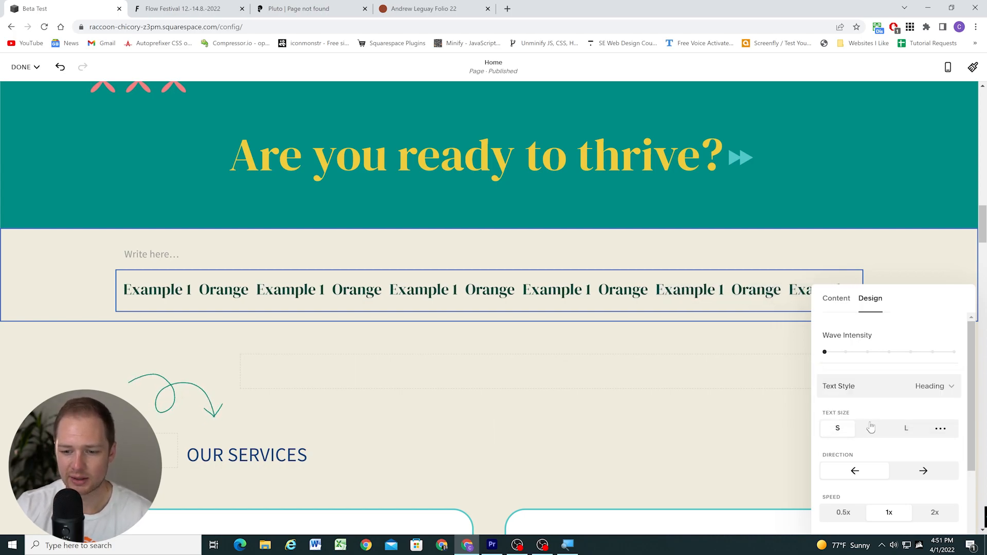
Try the M and a custom 3.1rem text size on the scrolling text, and restore size S
scroll(862, 391, down, 1)
click(870, 379)
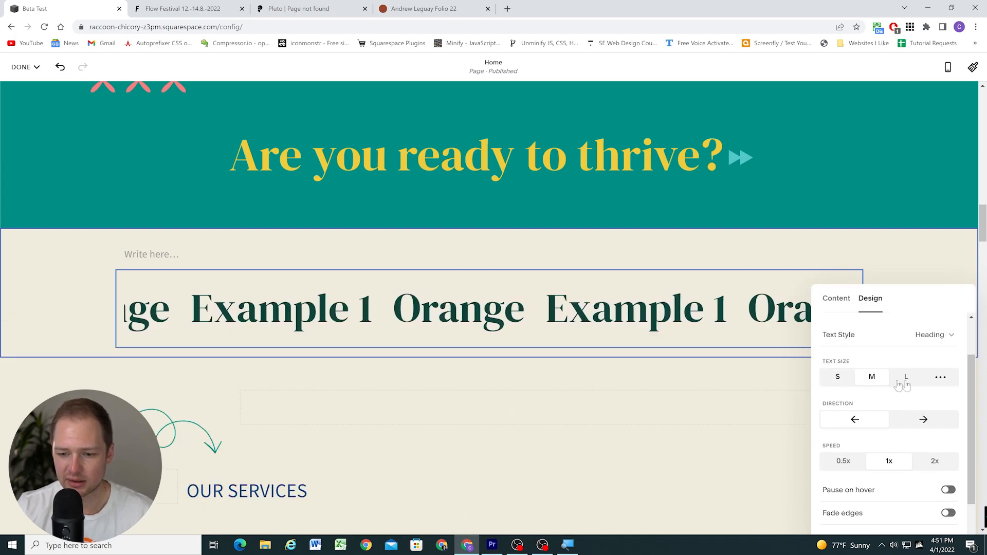
click(940, 377)
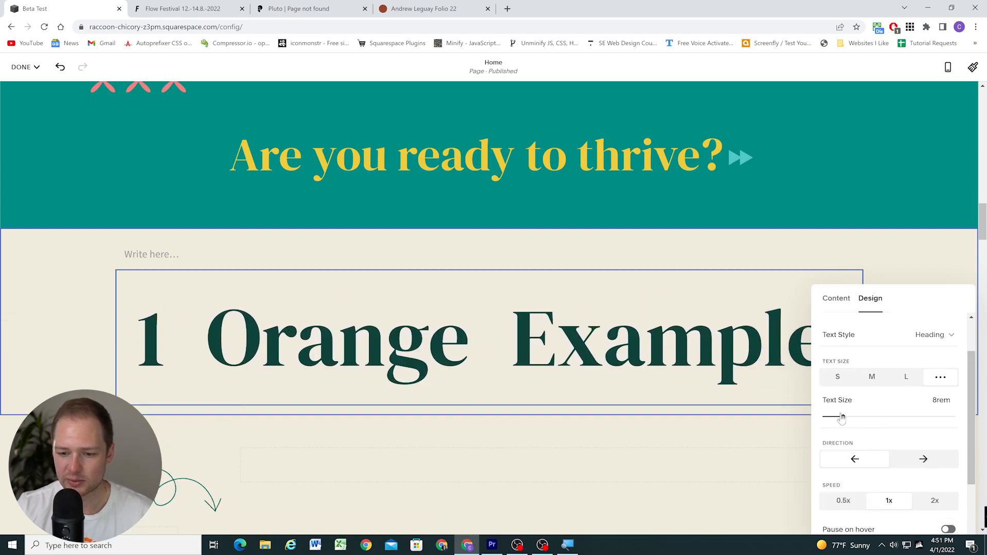
drag(842, 419, 830, 417)
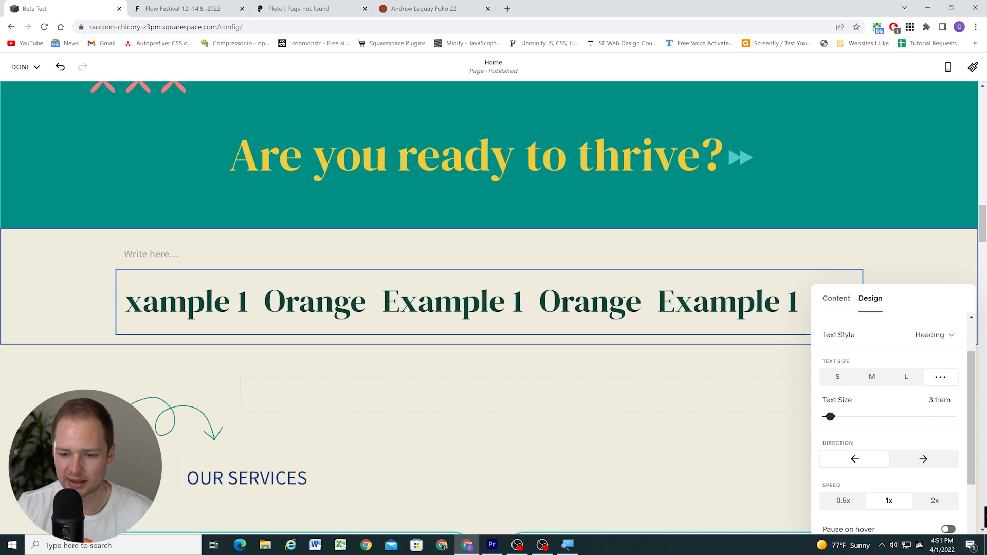
click(838, 380)
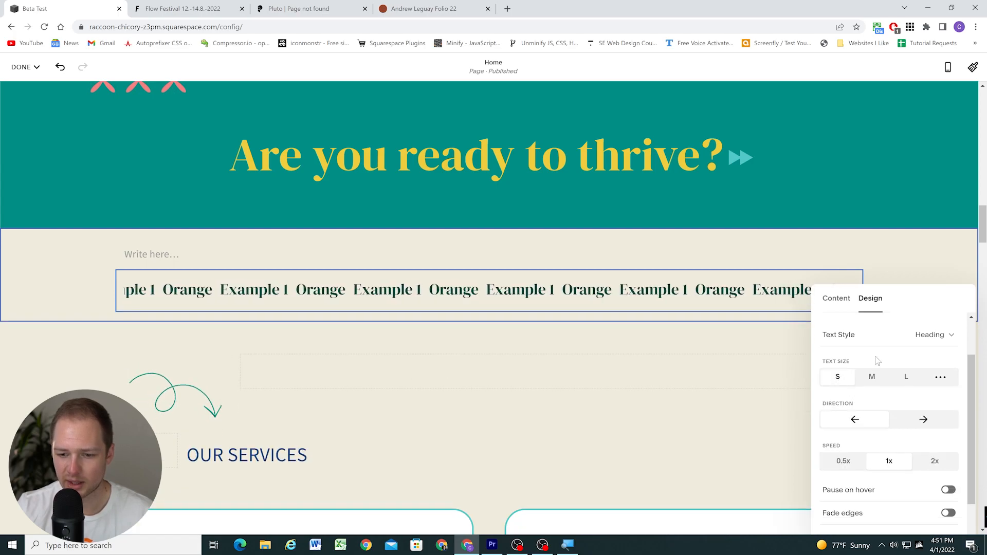
Try the rightward scroll direction and switch the scrolling text back to leftward
scroll(848, 385, down, 1)
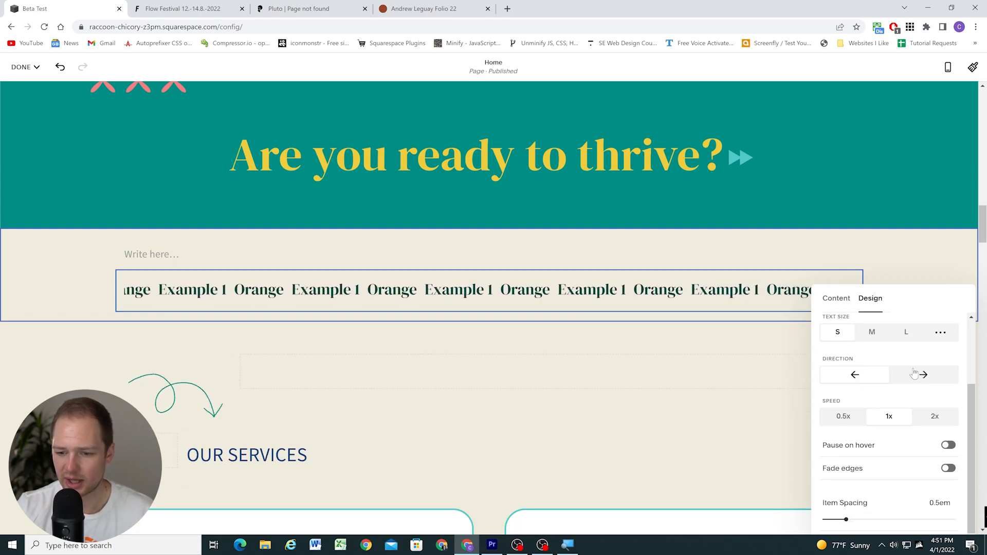
click(914, 374)
click(857, 374)
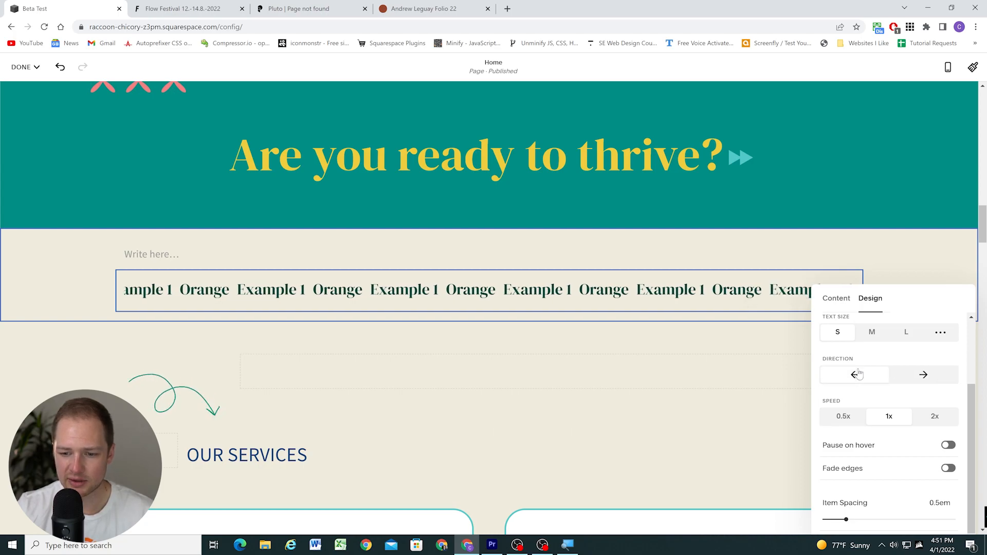
Compare the 0.5x, 1x and 2x scrolling speeds and set the speed to 0.5x
click(849, 417)
click(905, 421)
click(935, 419)
click(851, 416)
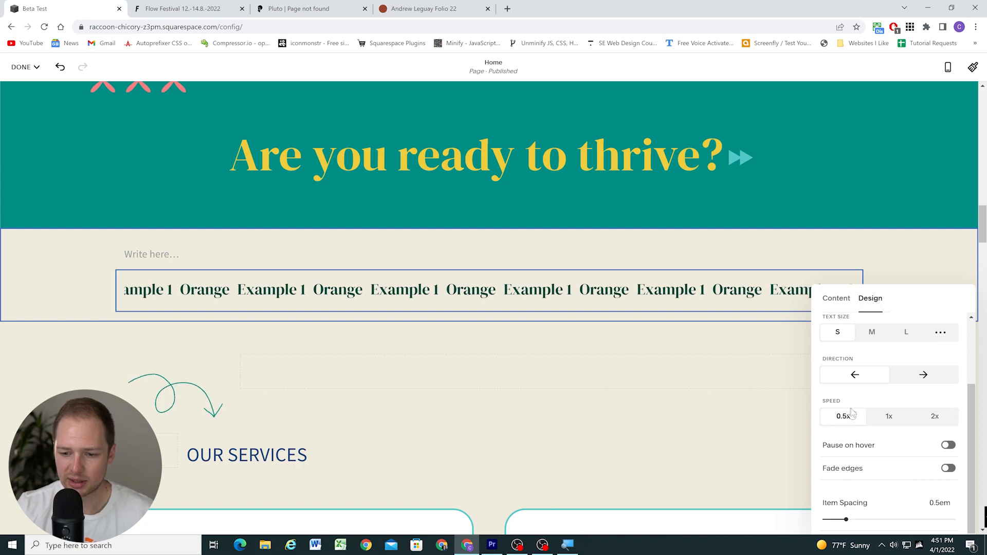
Turn on pause on hover and fade edges, and move the settings panel clear of the scrolling block's end
click(949, 446)
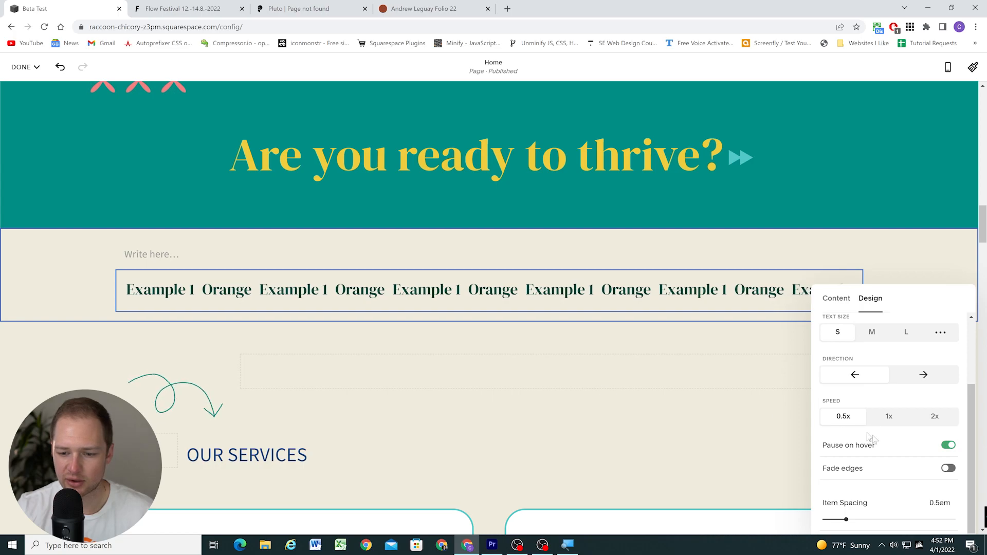
click(949, 469)
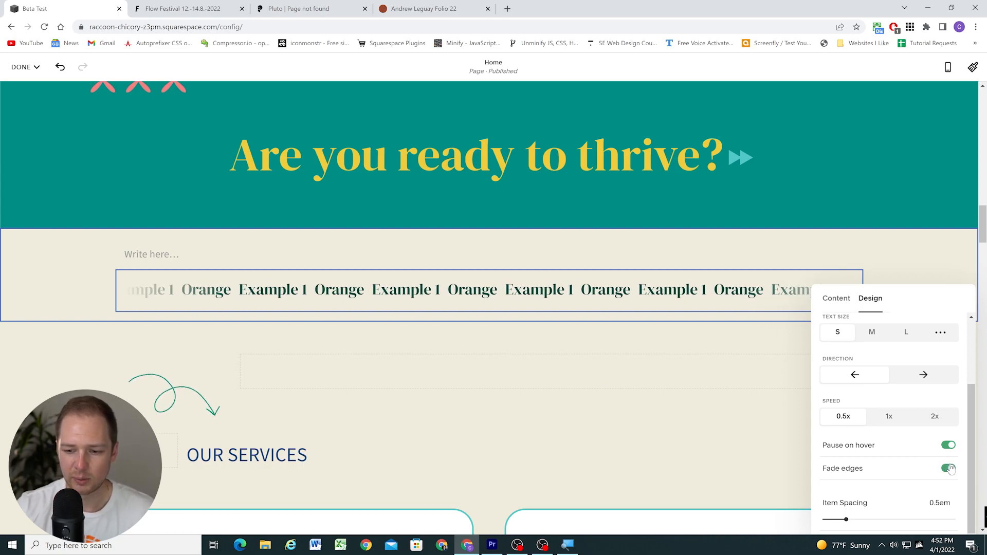
drag(915, 291, 471, 99)
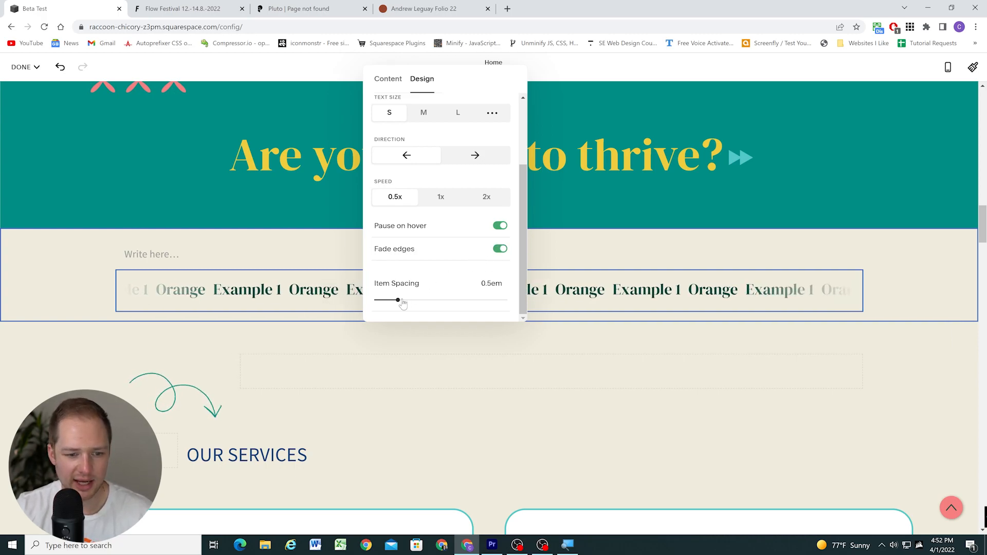
Try the scrolling block's item spacing at both extremes, 0em and 3em, and leave it at 3em
drag(399, 301, 505, 300)
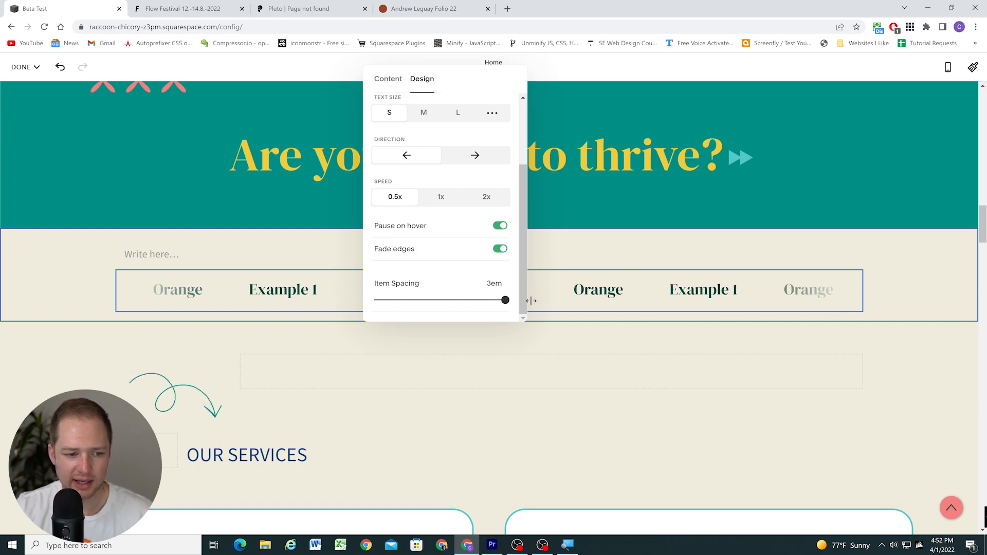
drag(367, 300, 366, 300)
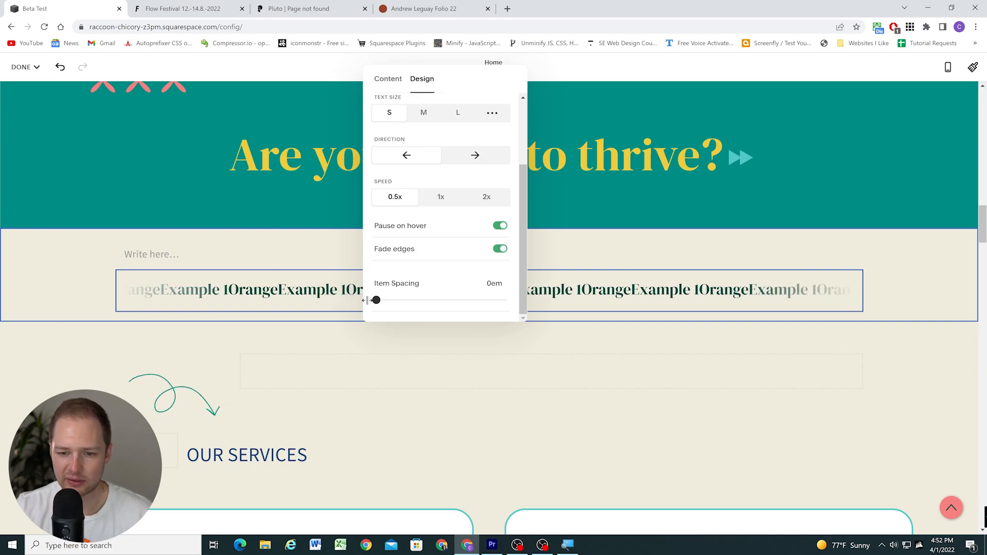
drag(390, 301, 505, 301)
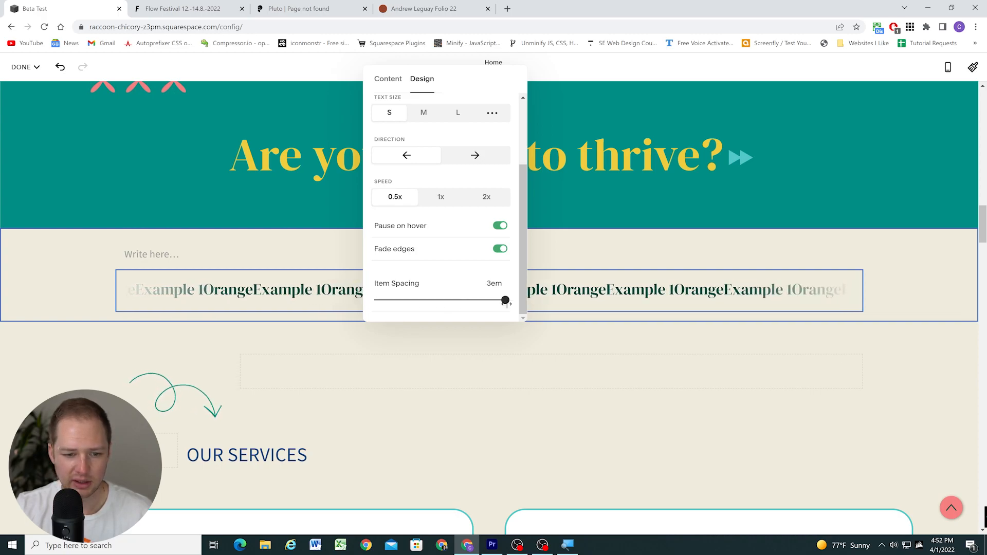
scroll(397, 117, up, 2)
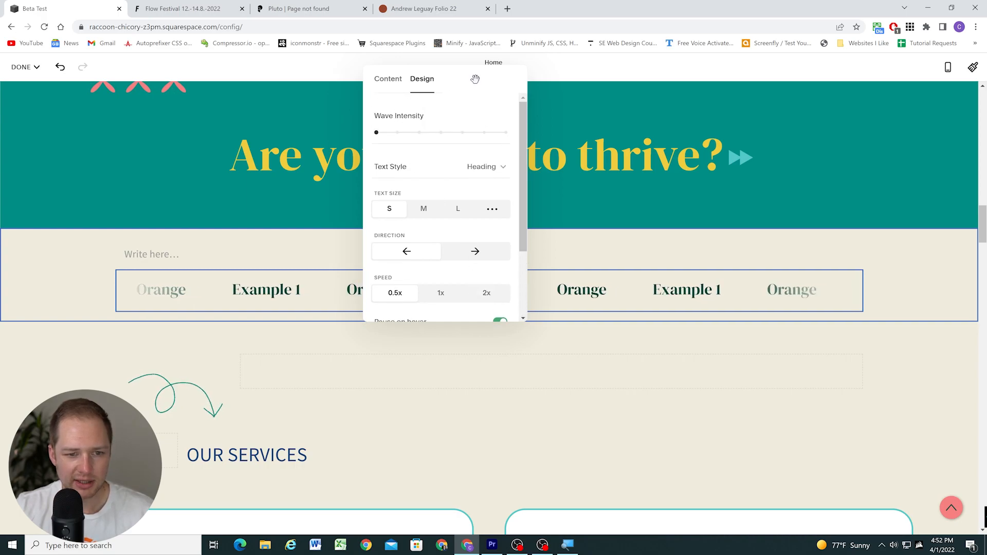
Move the settings panel away from the scrolling block, view its content items, and close the settings
drag(475, 78, 801, 161)
click(714, 161)
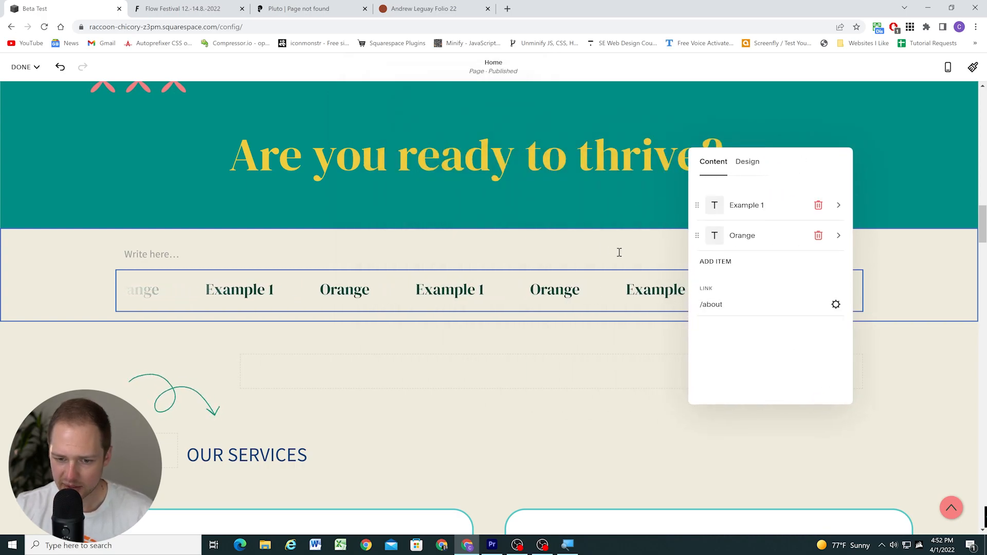
click(282, 281)
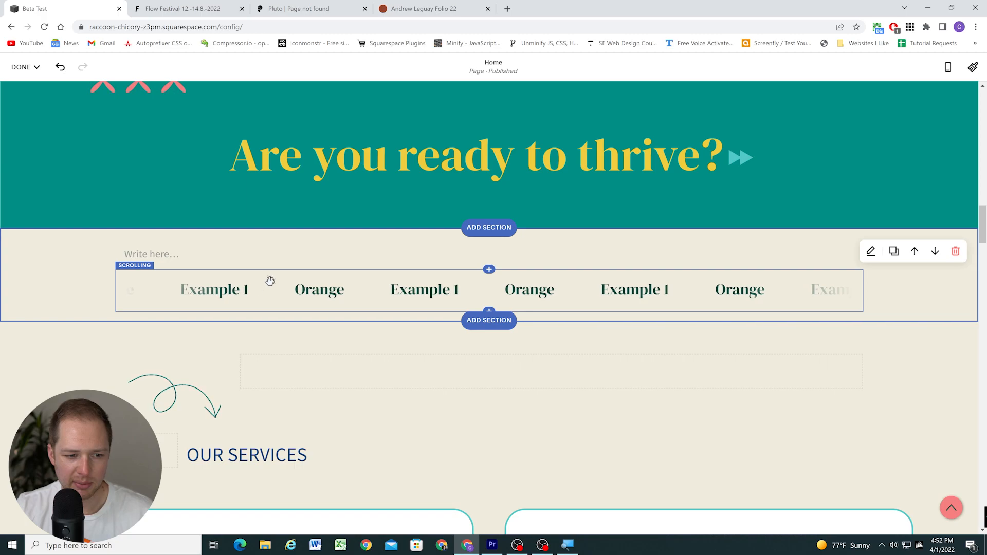
Dismiss the empty text block above the scrolling text and save the page
click(269, 256)
click(488, 222)
click(546, 322)
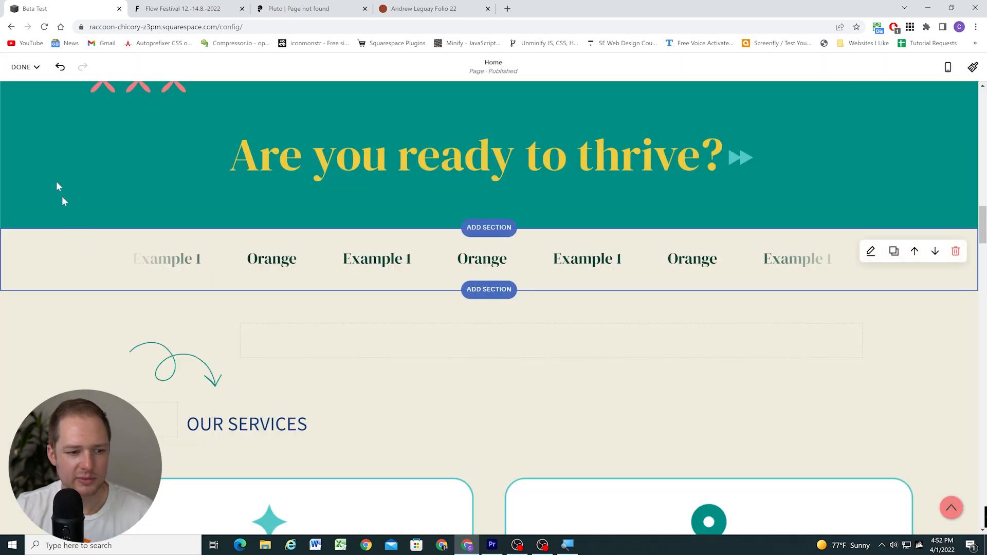
click(28, 71)
click(23, 97)
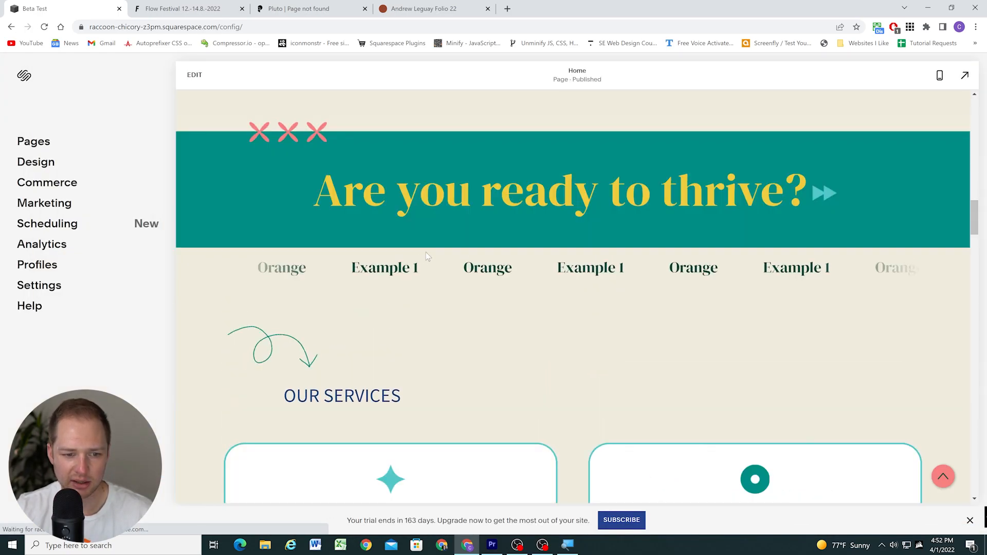
Open the Light 1 color theme, which the scrolling block's section uses, for editing in the site styles
click(51, 161)
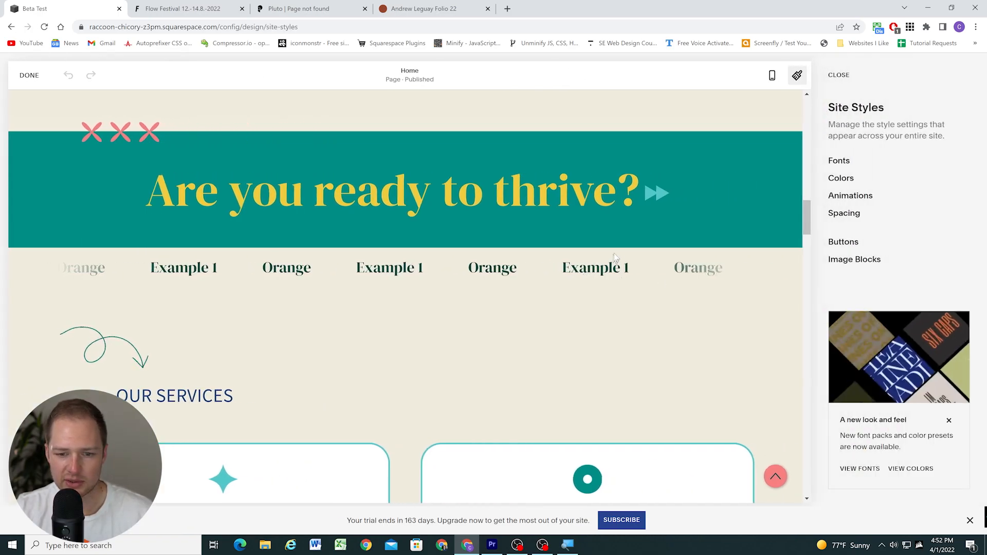
click(841, 178)
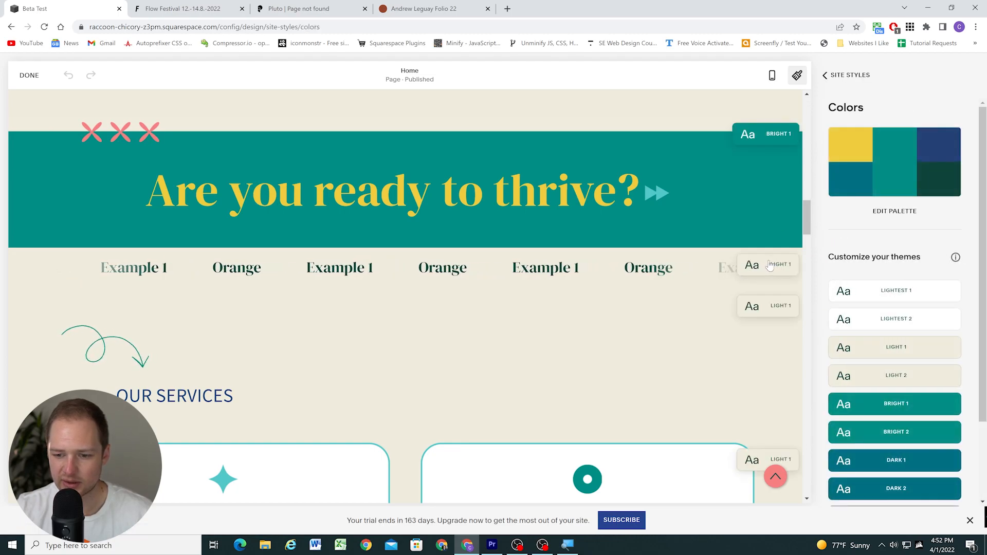
click(947, 348)
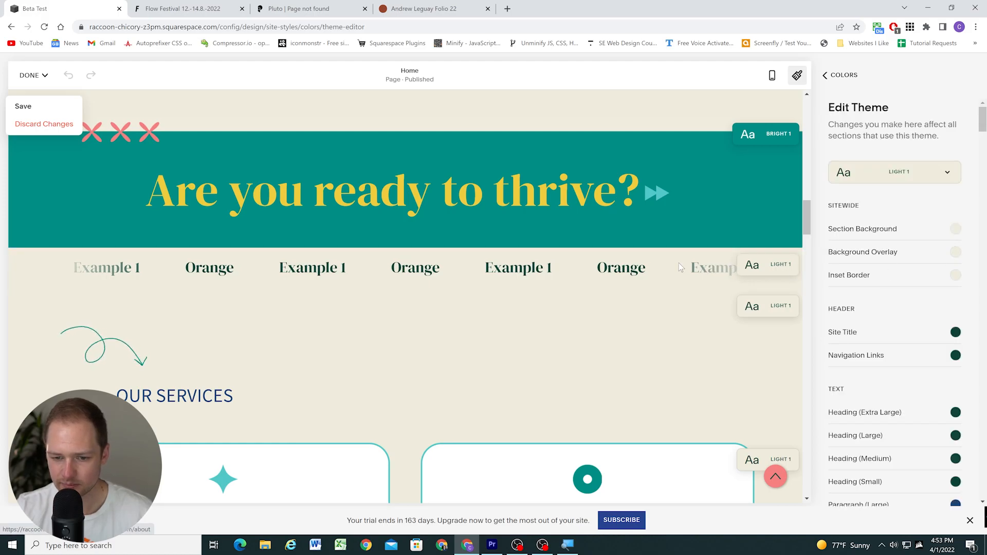
Try the yellow palette color for the Light 1 theme's Heading (Extra Large) text and reset it
scroll(866, 363, down, 1)
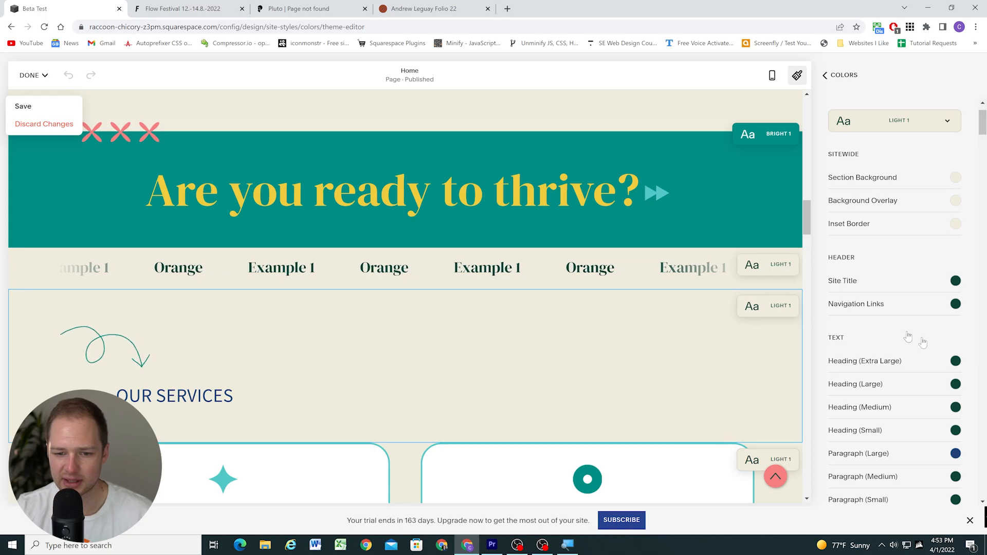
click(957, 363)
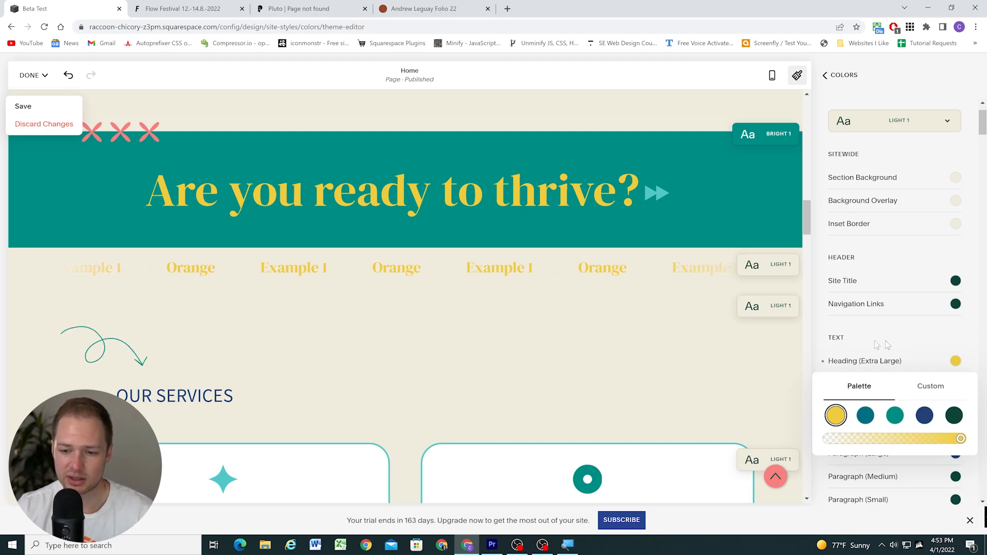
click(819, 368)
Review the Light 1 theme's text and link colors against the scrolling text and save the site styles
scroll(879, 350, down, 1)
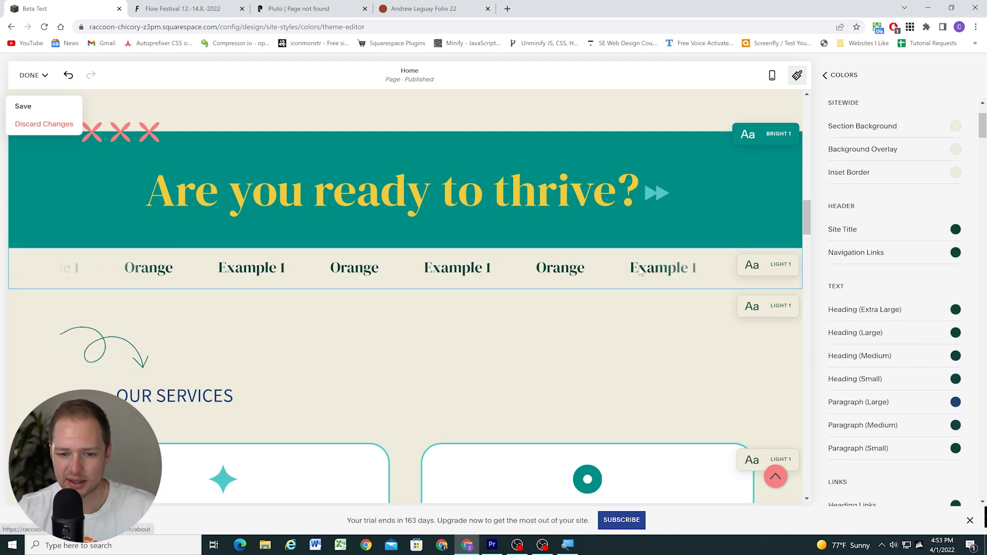
scroll(846, 347, down, 1)
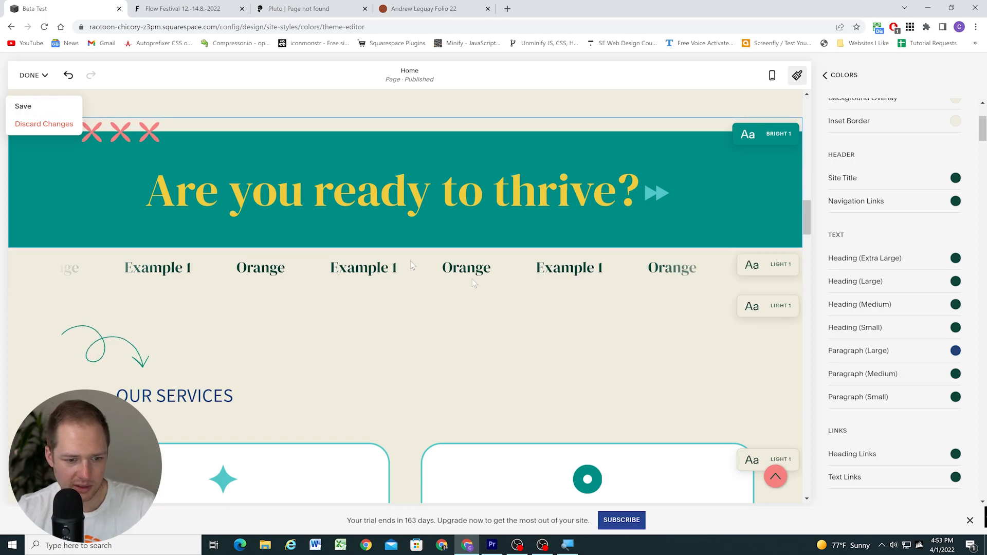
scroll(589, 304, up, 1)
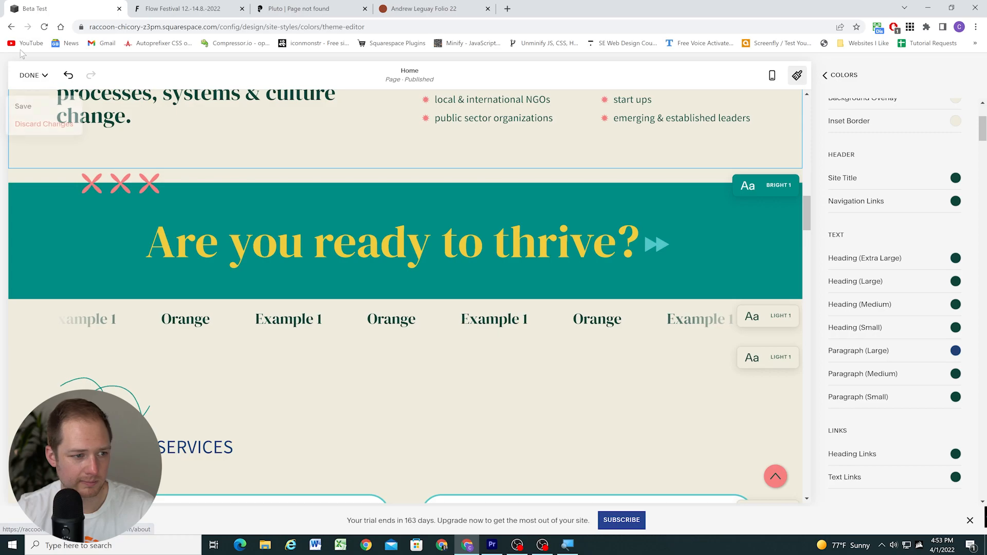
click(31, 75)
click(24, 107)
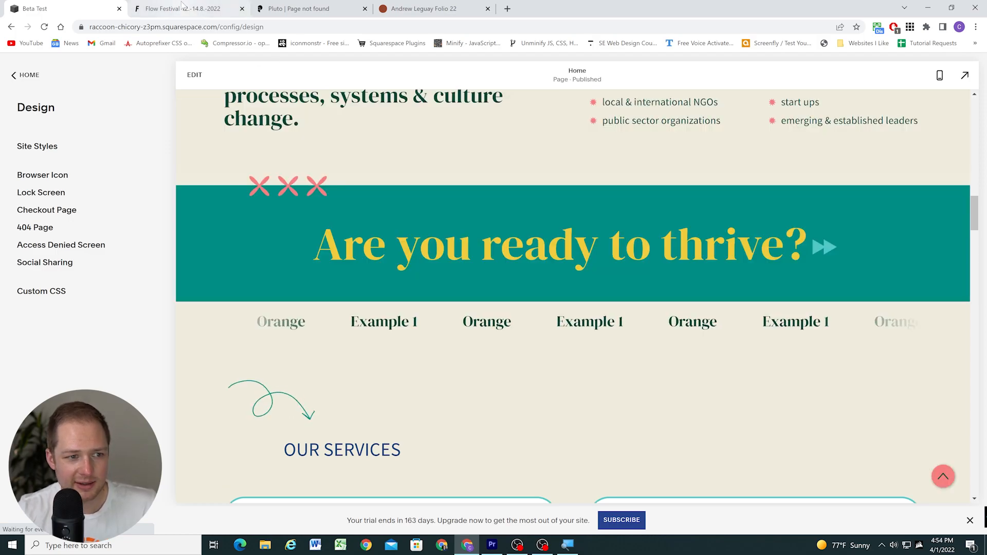
Switch to the Flow Festival website and examine the scrolling artist-name bands between its image sections
scroll(663, 291, down, 1)
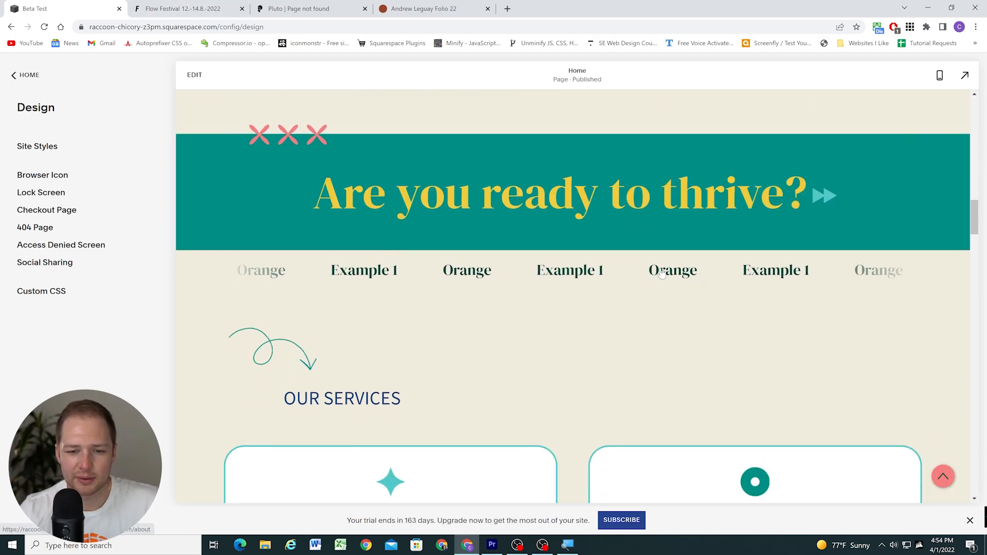
click(184, 5)
scroll(399, 289, up, 1)
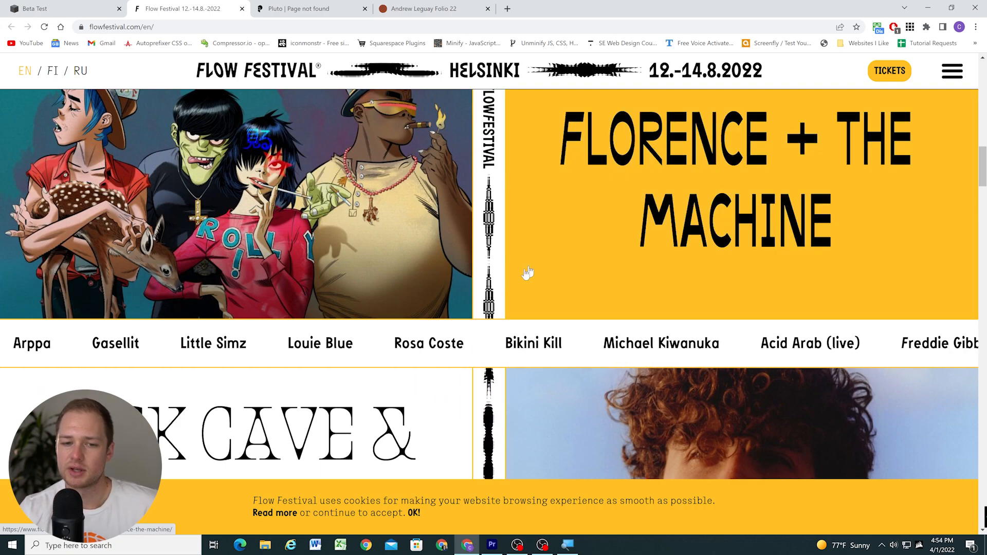
scroll(365, 293, down, 3)
scroll(364, 293, down, 5)
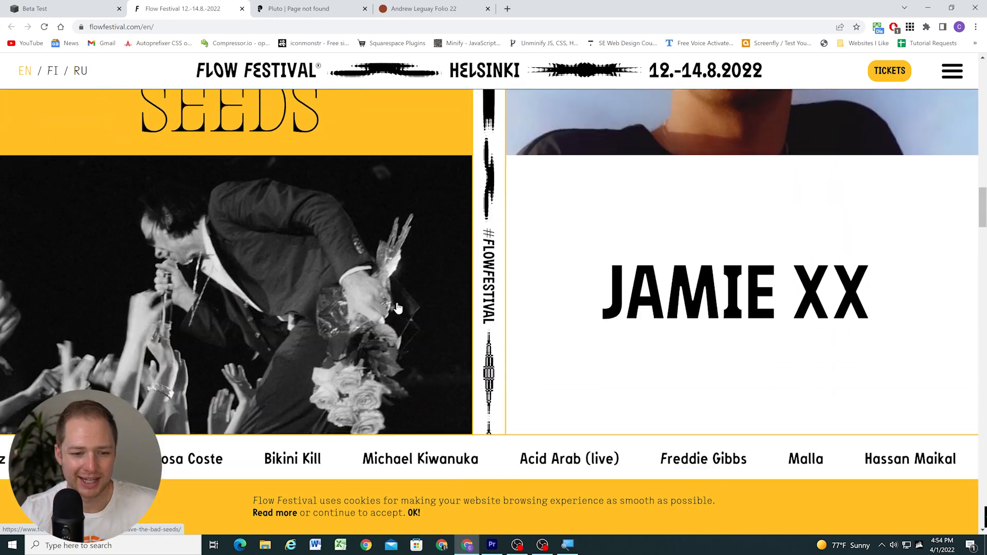
scroll(406, 288, up, 2)
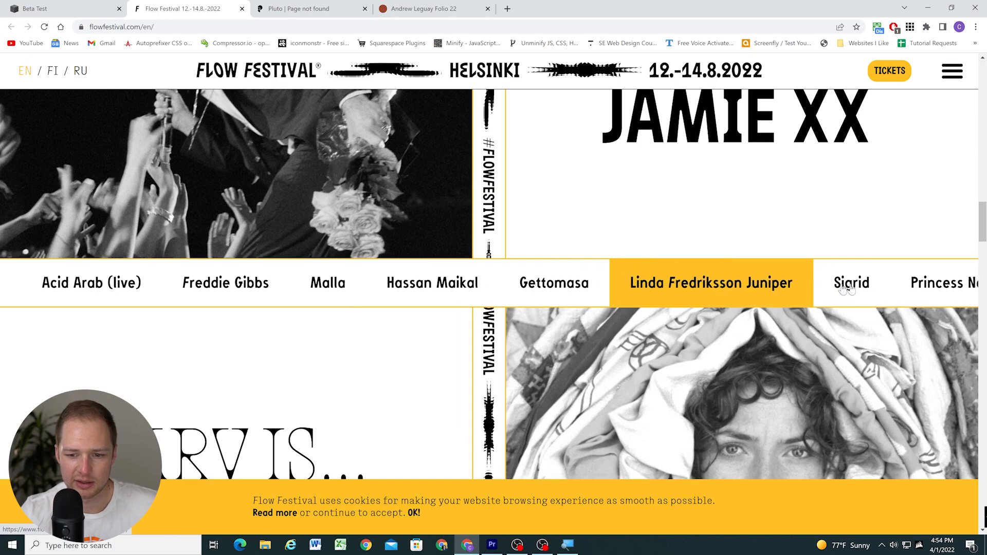
scroll(340, 104, up, 1)
Examine the scrolling text rows on Pluto's 404 page and the slanted rows on the portfolio site as further examples
click(303, 6)
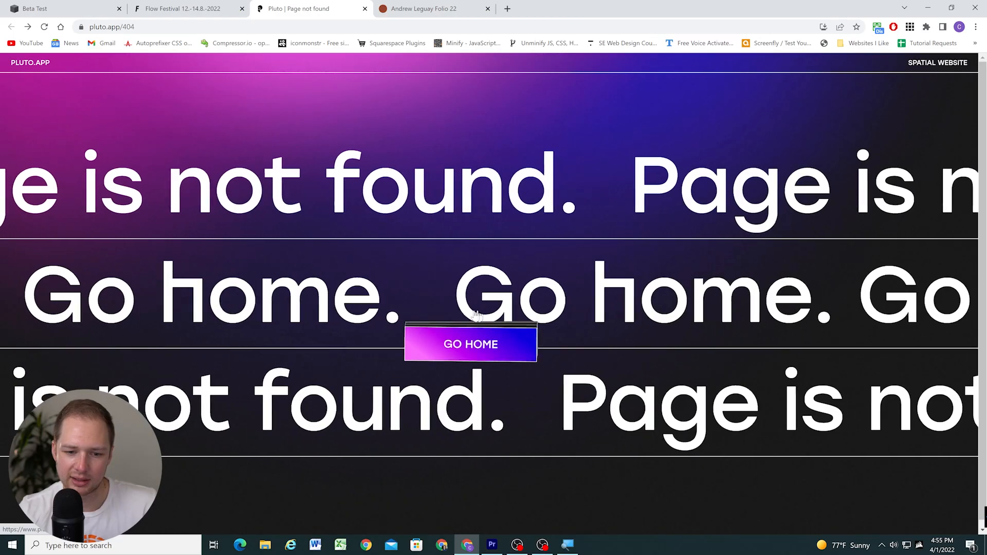
click(432, 7)
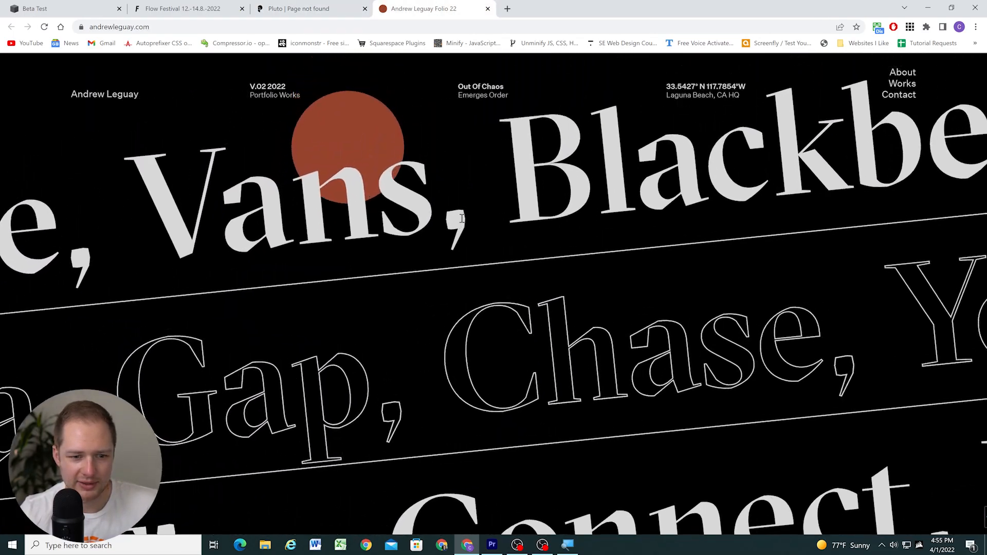
scroll(461, 217, down, 5)
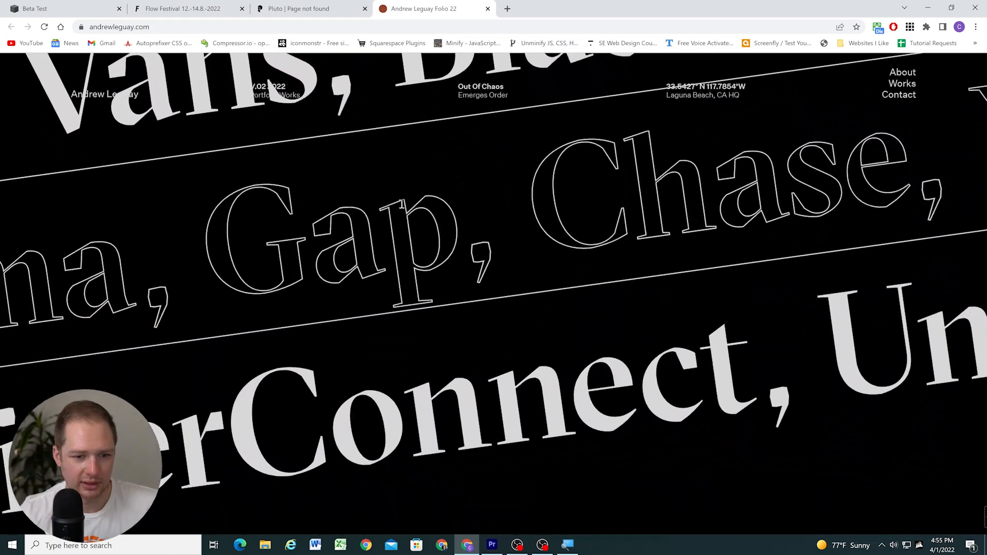
scroll(415, 243, up, 5)
scroll(435, 235, down, 5)
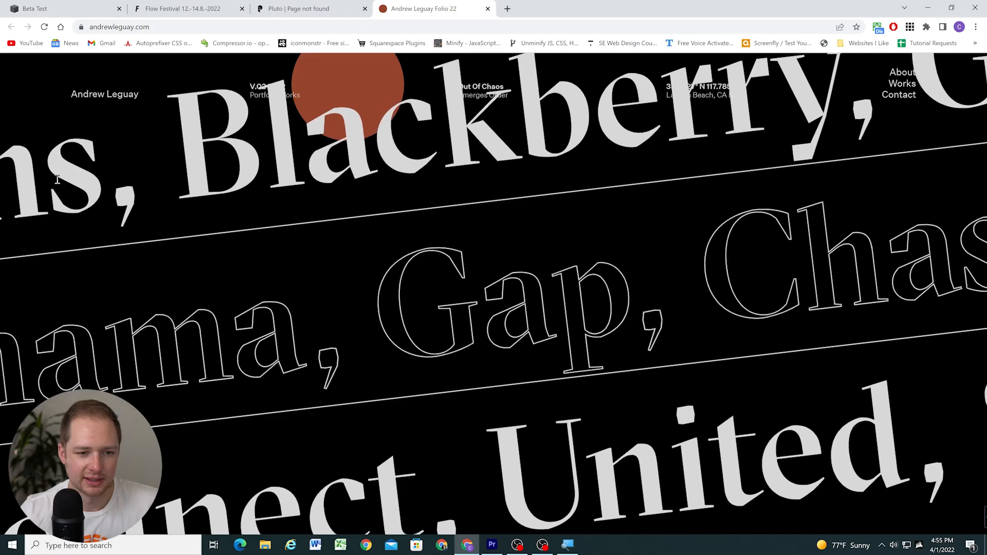
scroll(395, 175, up, 5)
scroll(392, 185, down, 5)
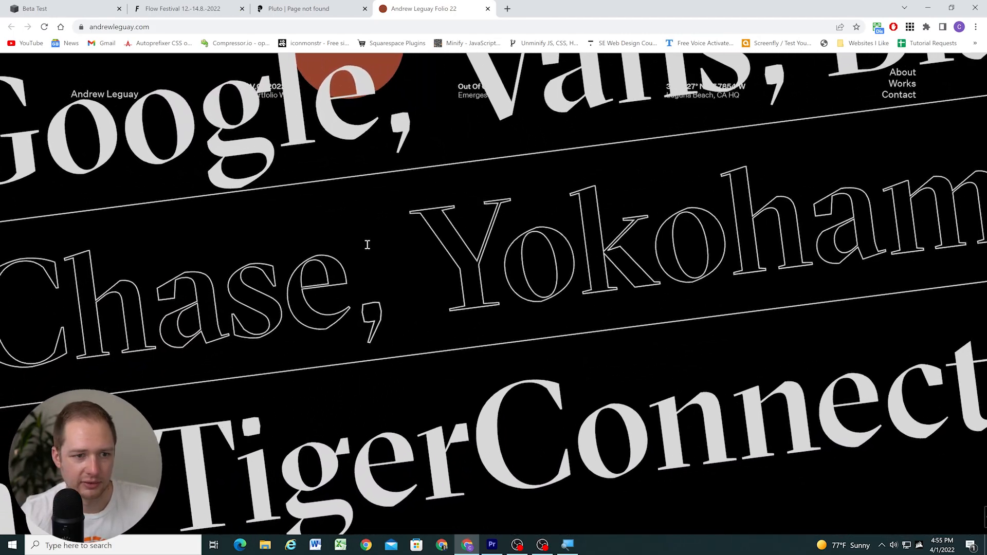
click(182, 8)
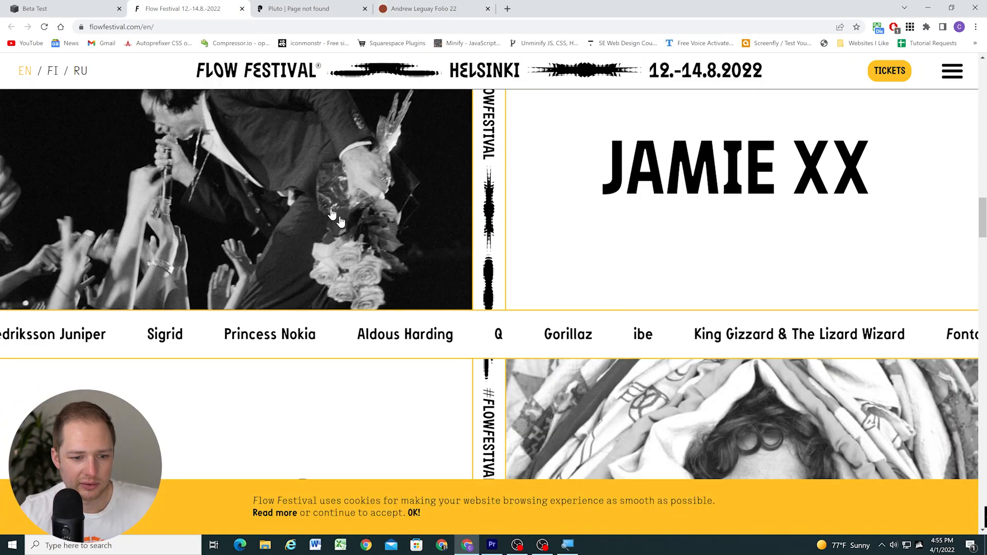
Return to the Squarespace site, edit the Home page and add a second scrolling block directly below the existing one
click(71, 6)
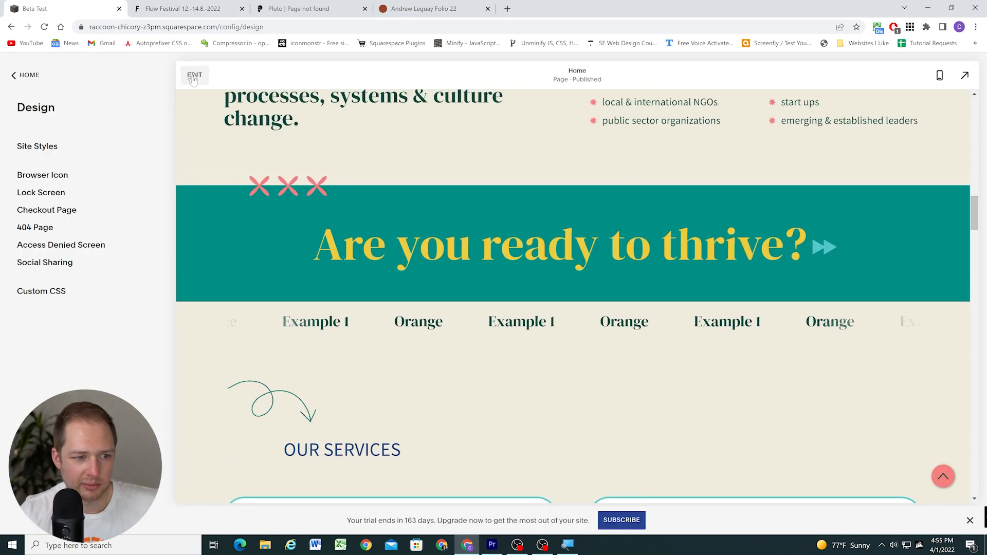
click(195, 75)
scroll(483, 298, down, 2)
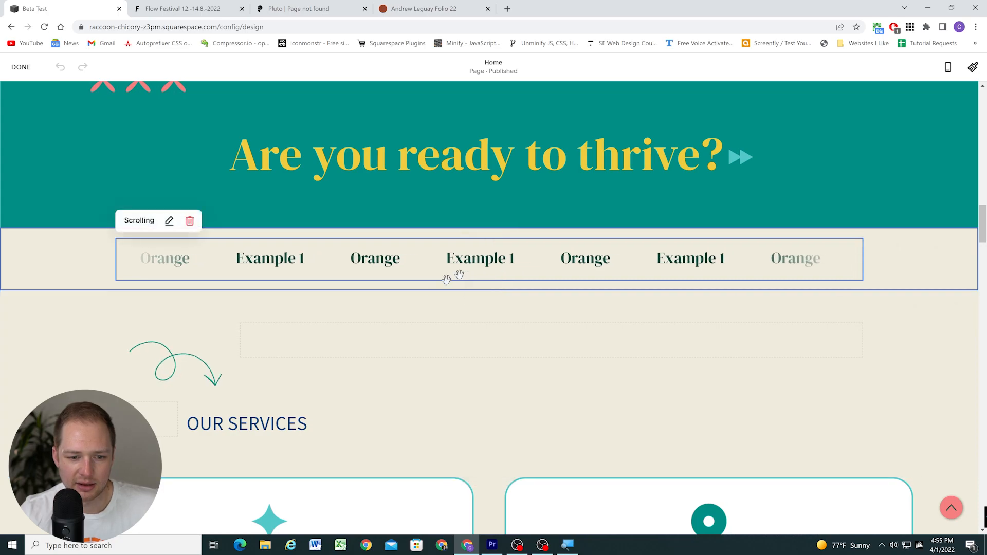
click(489, 279)
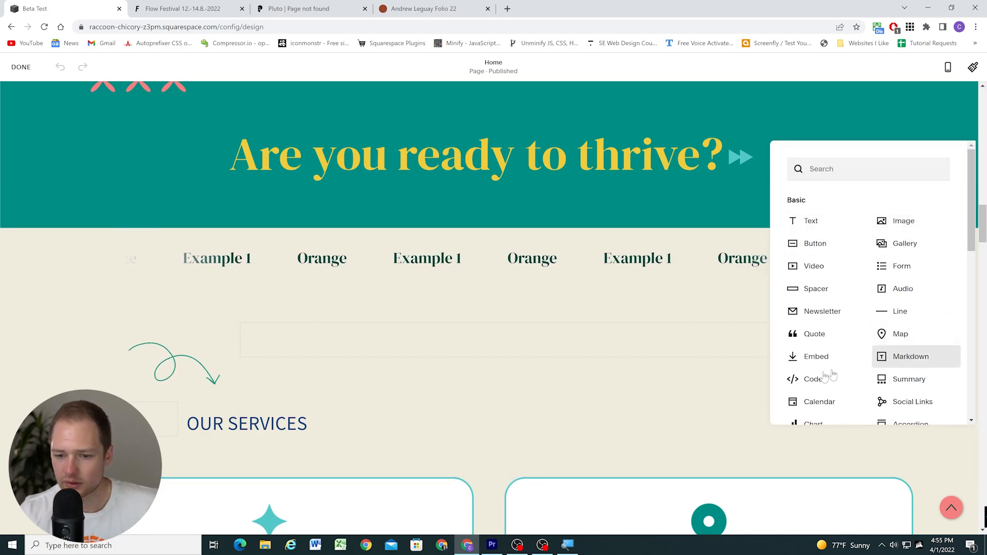
scroll(828, 371, down, 1)
click(818, 396)
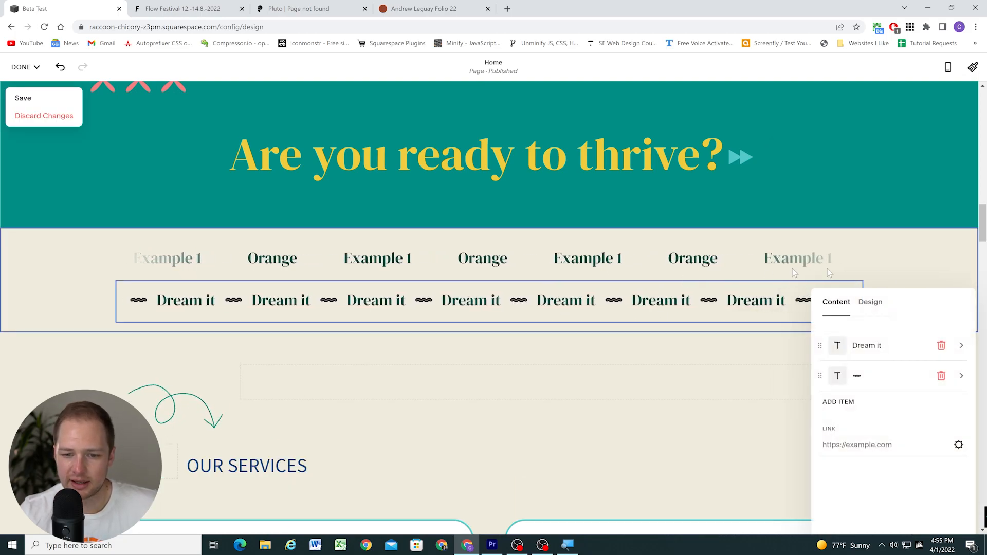
Compare the design settings of the new scrolling block with those of the original block above it
click(870, 304)
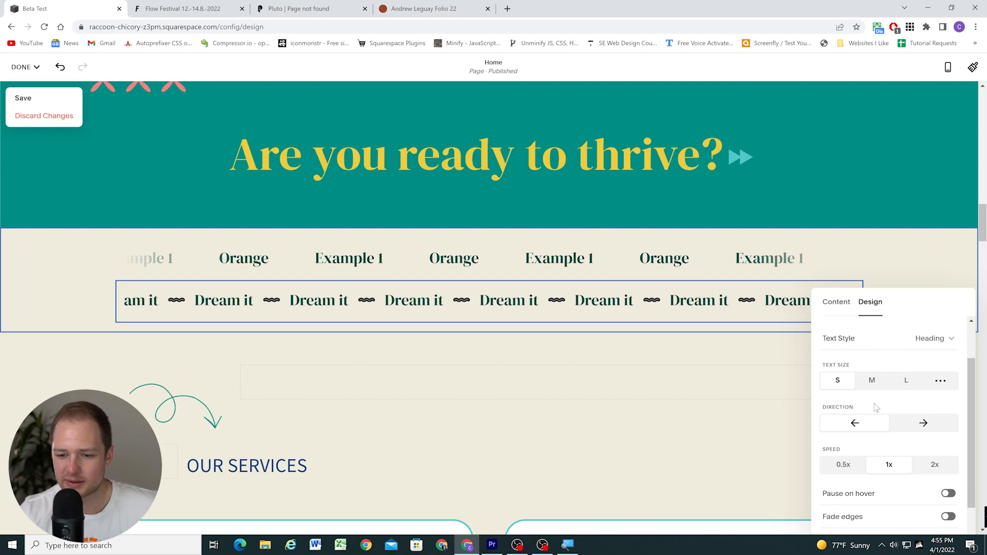
scroll(881, 399, down, 1)
click(683, 260)
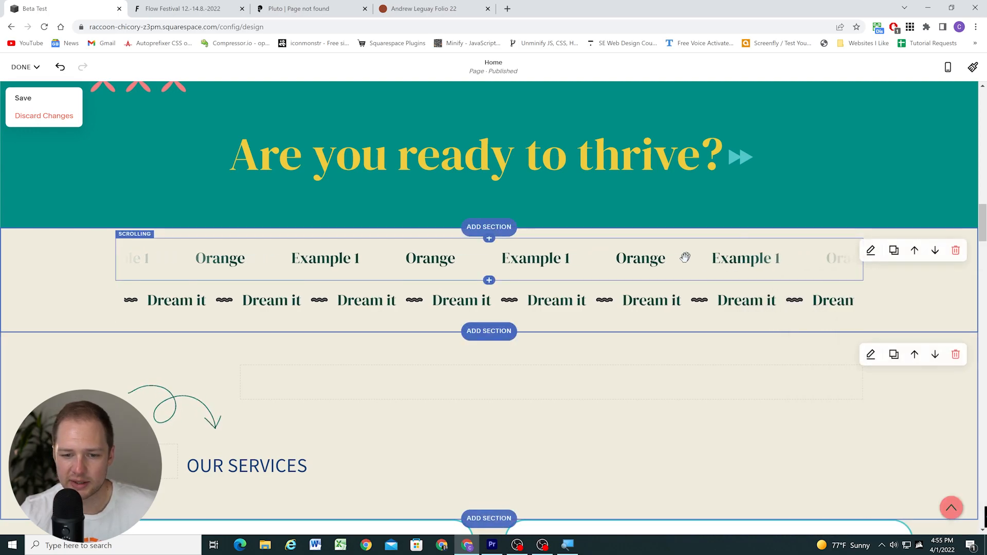
click(683, 260)
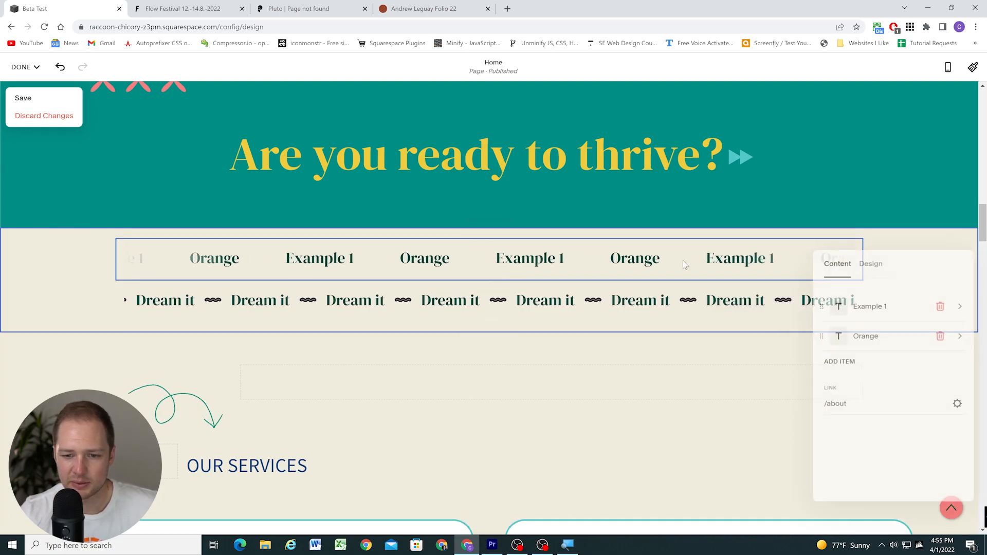
click(870, 262)
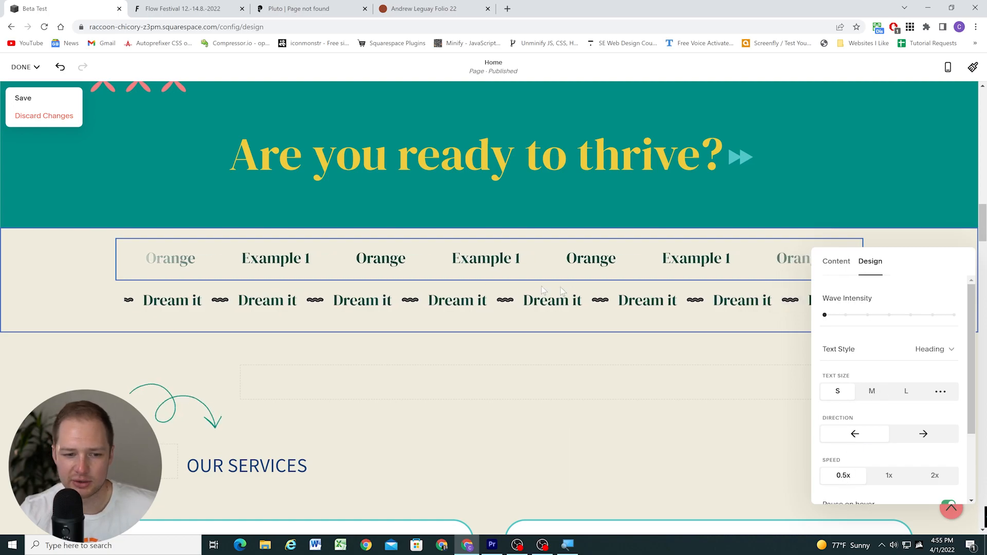
click(307, 275)
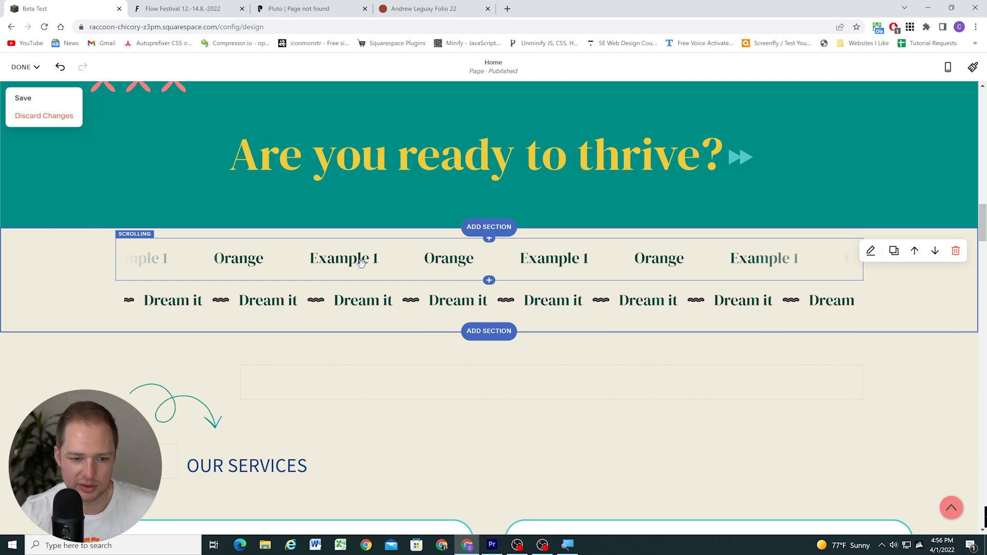
Add a third scrolling block directly below the second "Dream it" block
click(493, 300)
scroll(491, 288, down, 1)
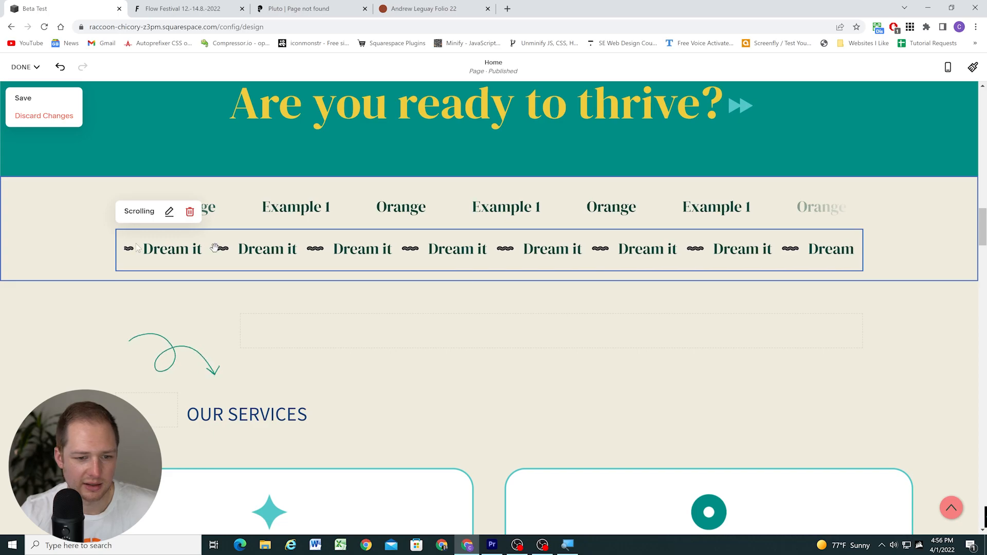
click(488, 267)
scroll(828, 360, down, 1)
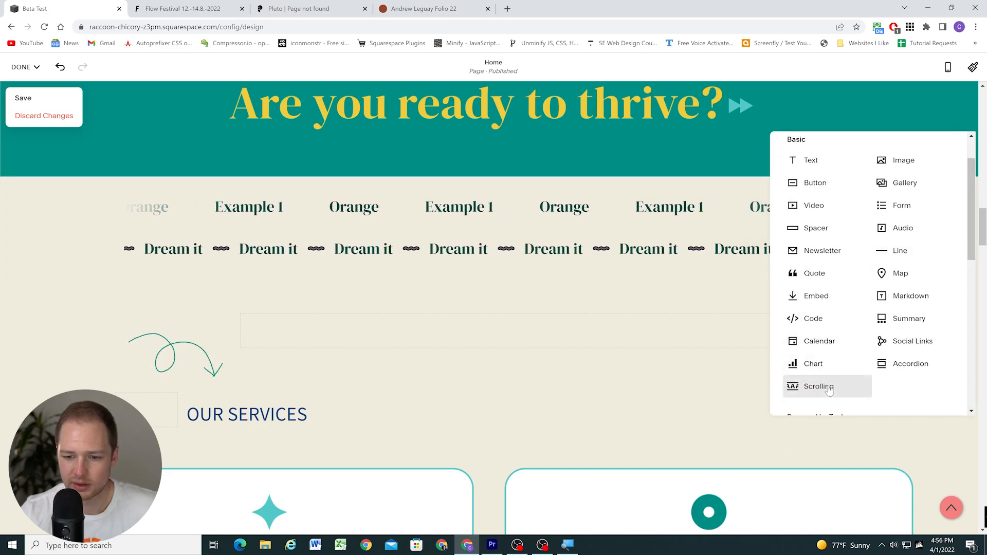
click(829, 386)
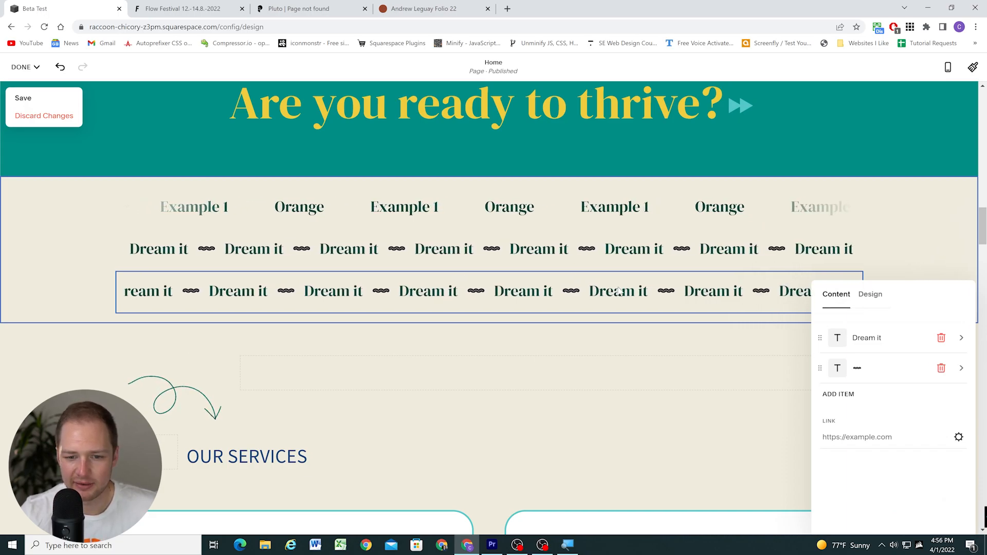
Move the "Example 1 / Orange" scrolling block between the two "Dream it" blocks and set its scroll direction to the right
click(617, 250)
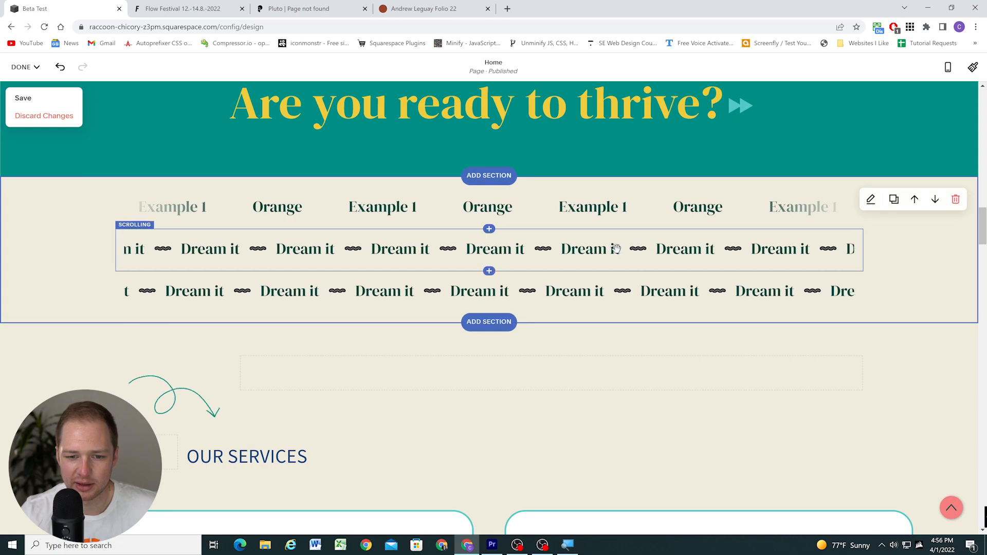
drag(616, 230, 585, 249)
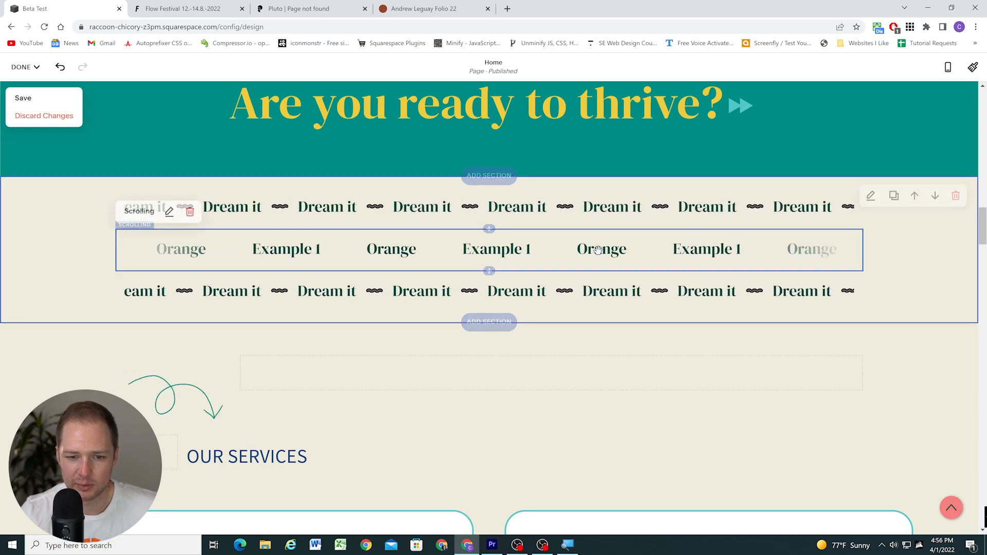
double_click(598, 250)
click(871, 252)
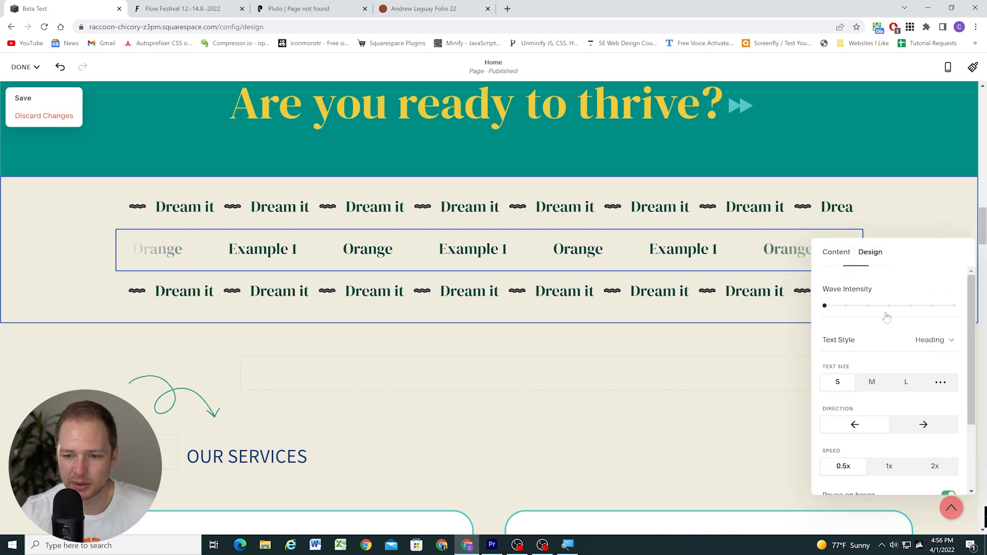
click(53, 216)
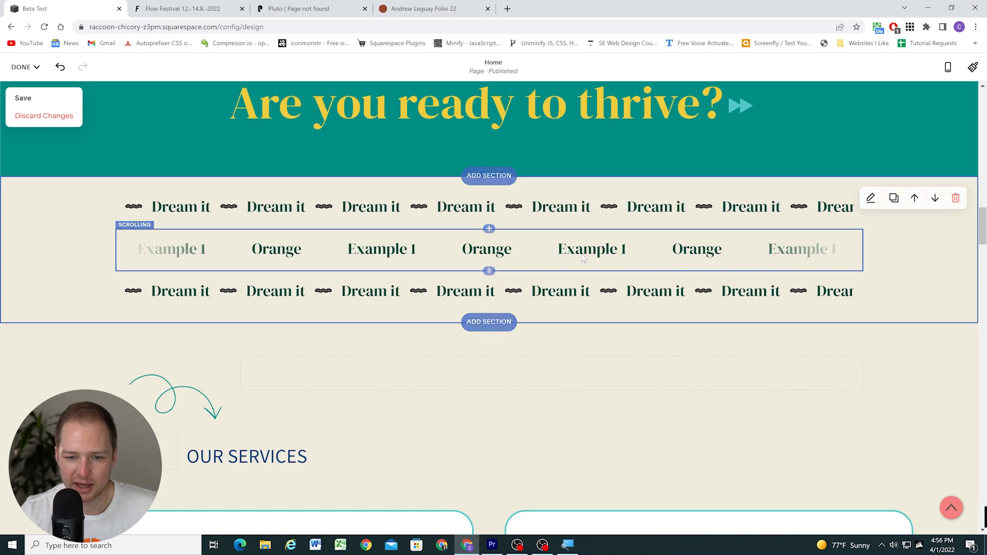
Set the middle scrolling block's text size to M and its item spacing to 0.7em, and turn off Fade edges
double_click(584, 258)
click(874, 255)
scroll(869, 334, down, 3)
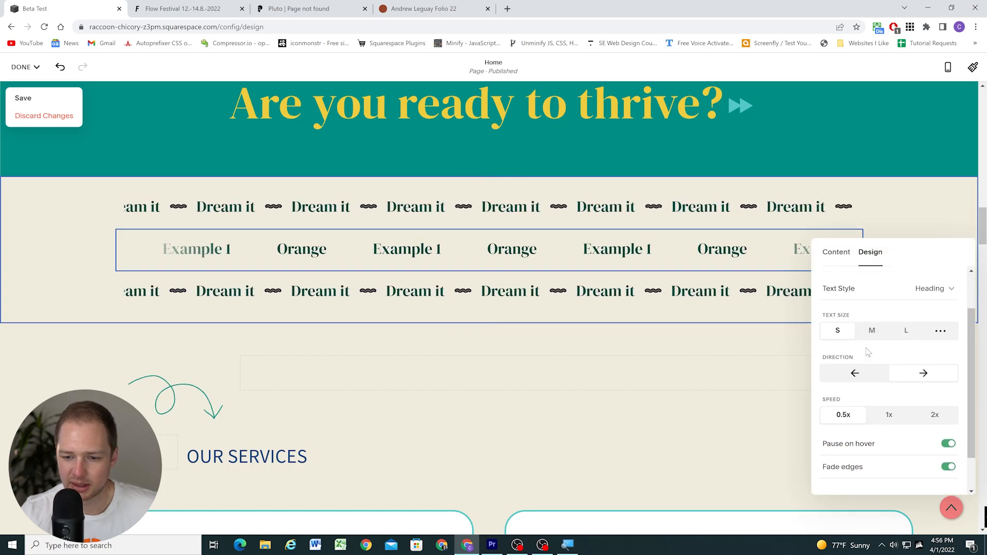
click(874, 331)
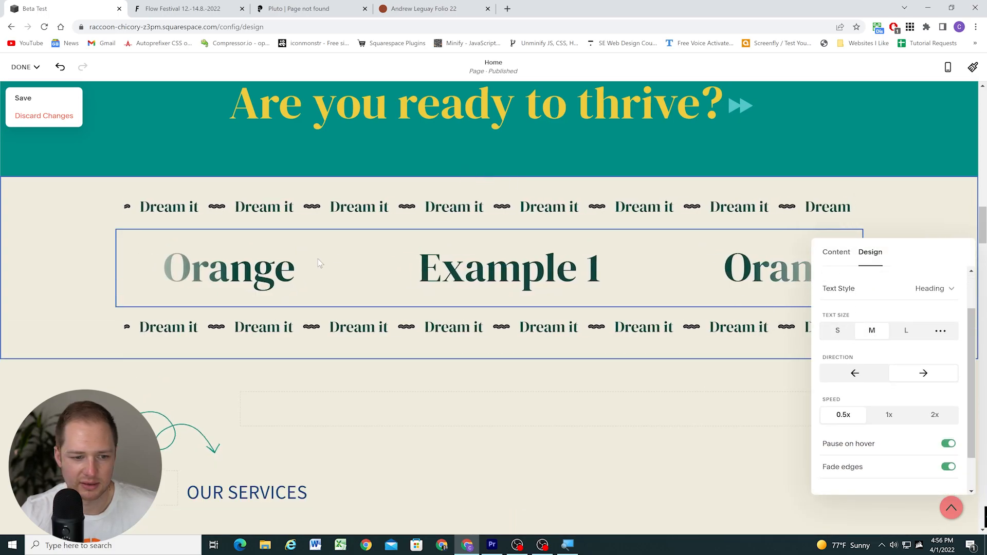
scroll(885, 341, down, 1)
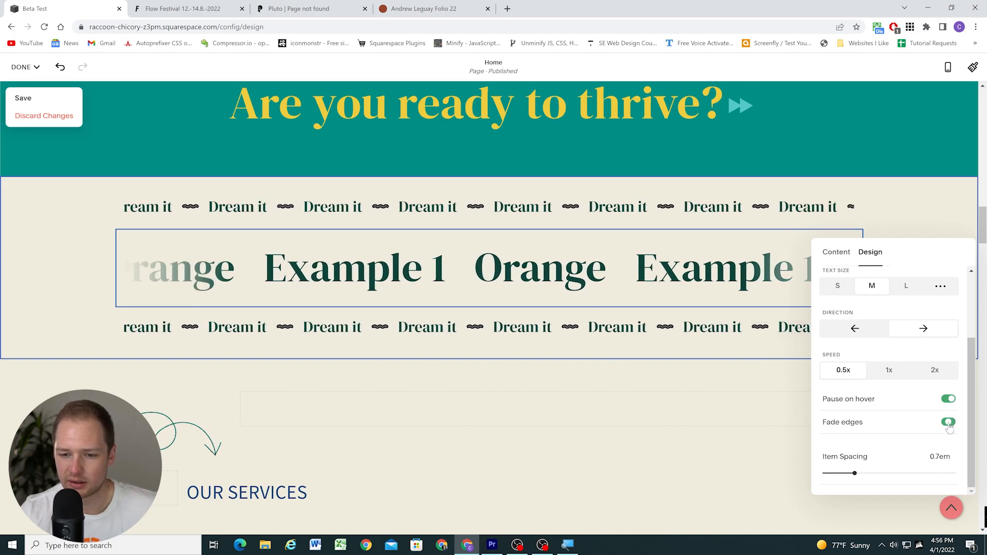
click(66, 255)
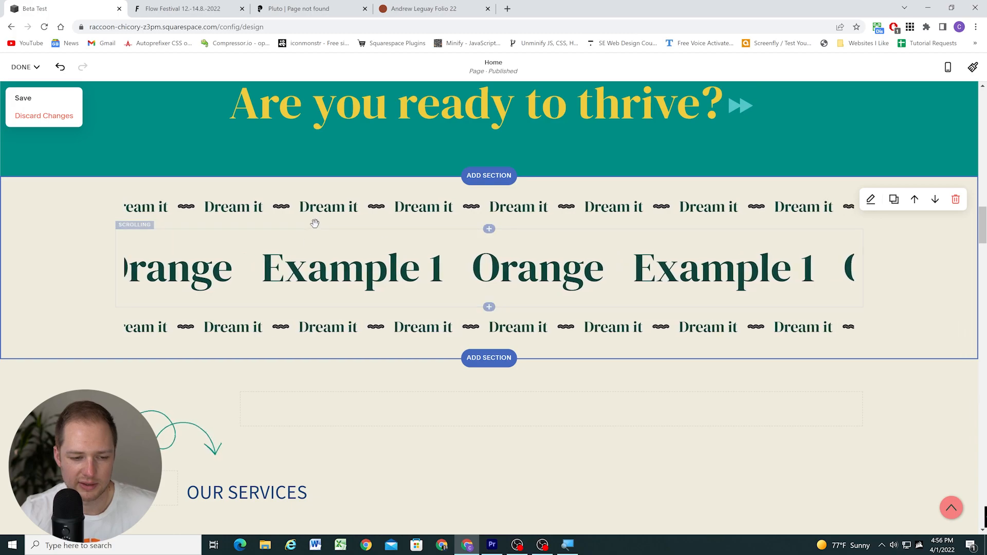
Review the scrolling text rows on the Pluto, Flow Festival and portfolio websites for comparison with the stacked blocks
click(278, 8)
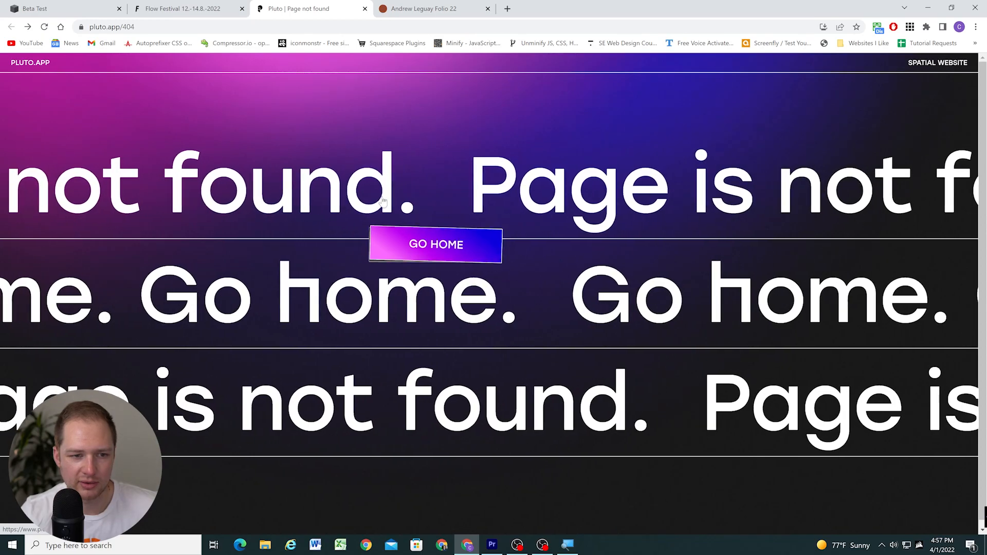
click(201, 7)
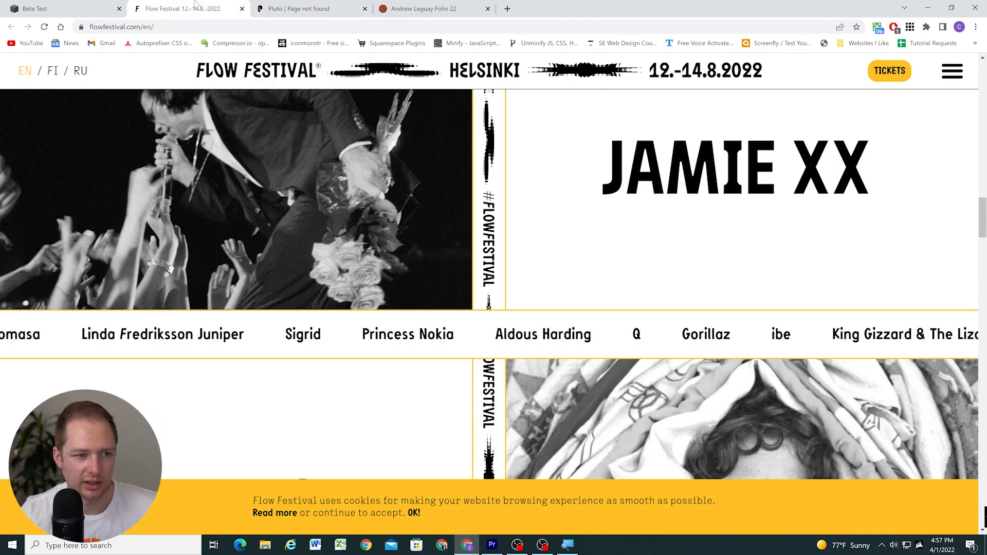
click(424, 8)
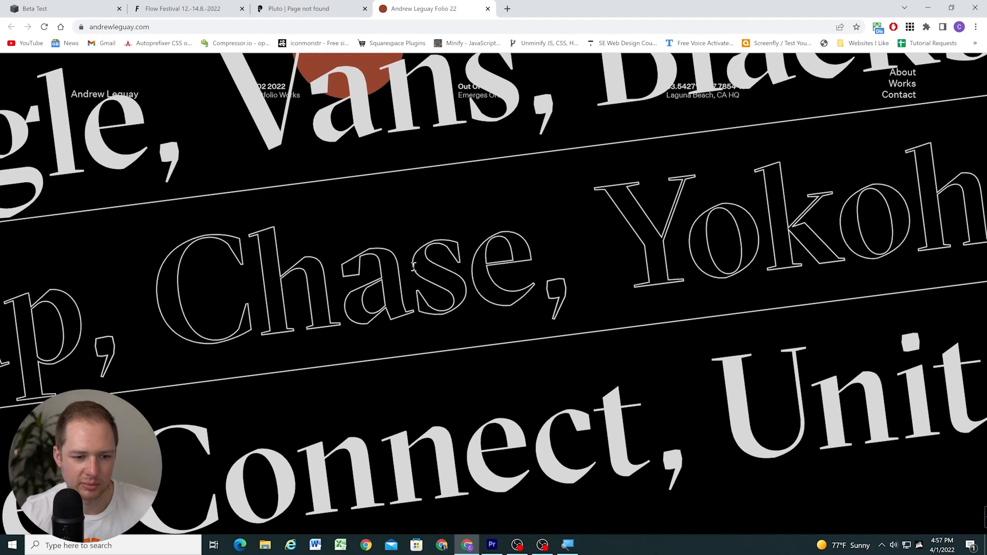
scroll(266, 160, up, 3)
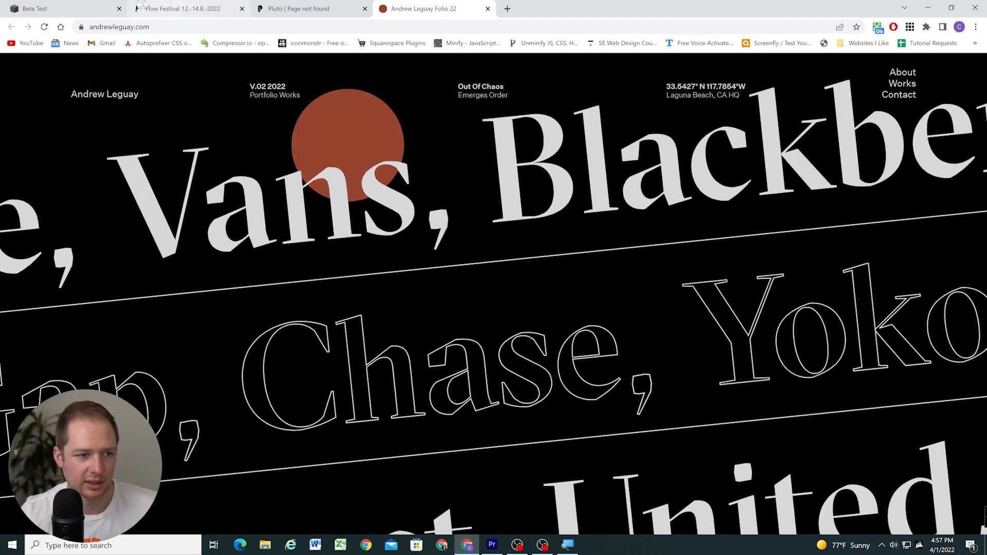
Return to the Squarespace site and set the scroll speed of the uppermost "Dream it" block to 0.5x
key(ctrl+1)
scroll(44, 214, down, 1)
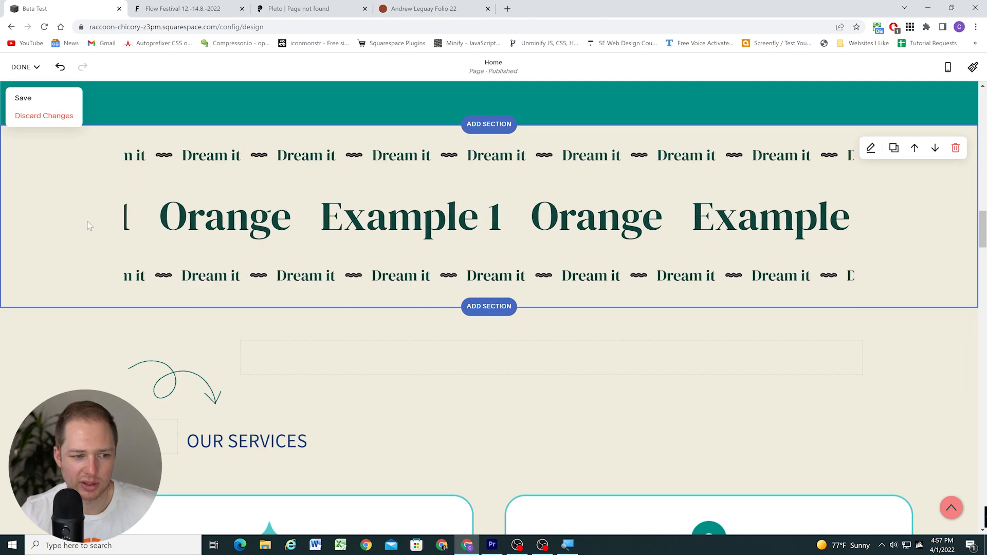
scroll(84, 246, up, 1)
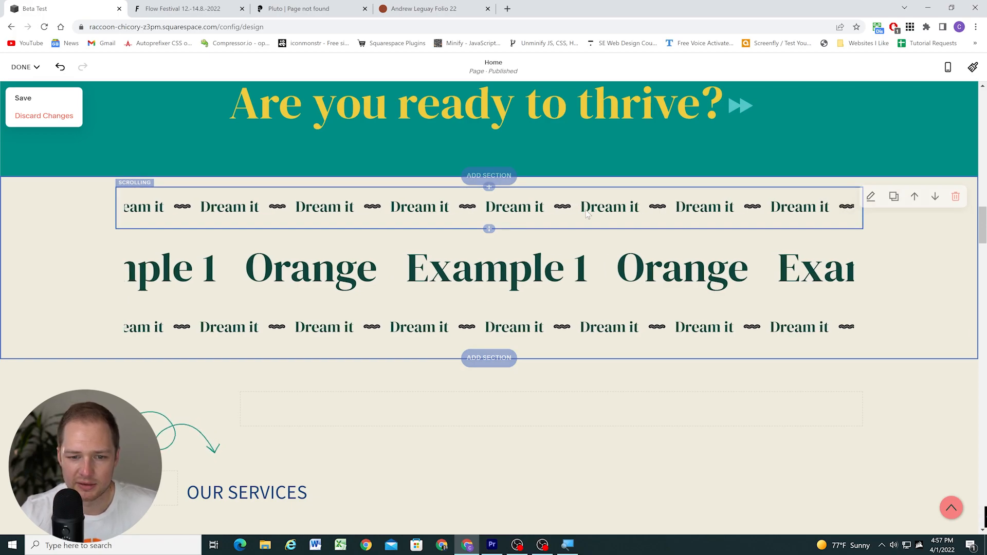
click(870, 199)
click(870, 210)
scroll(884, 356, down, 1)
click(843, 372)
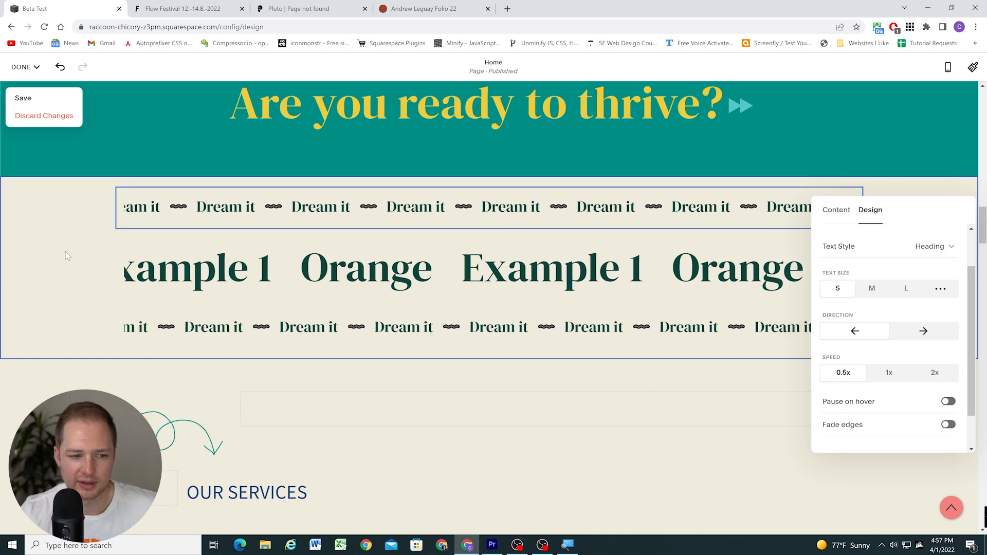
click(51, 245)
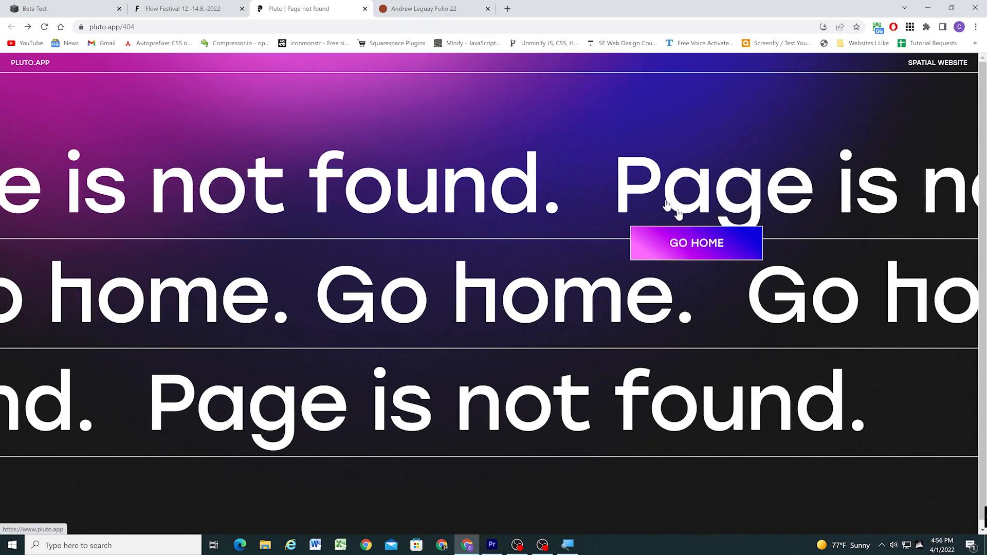
Switch from the Pluto page to the portfolio website and examine its slanted scrolling text rows
click(436, 6)
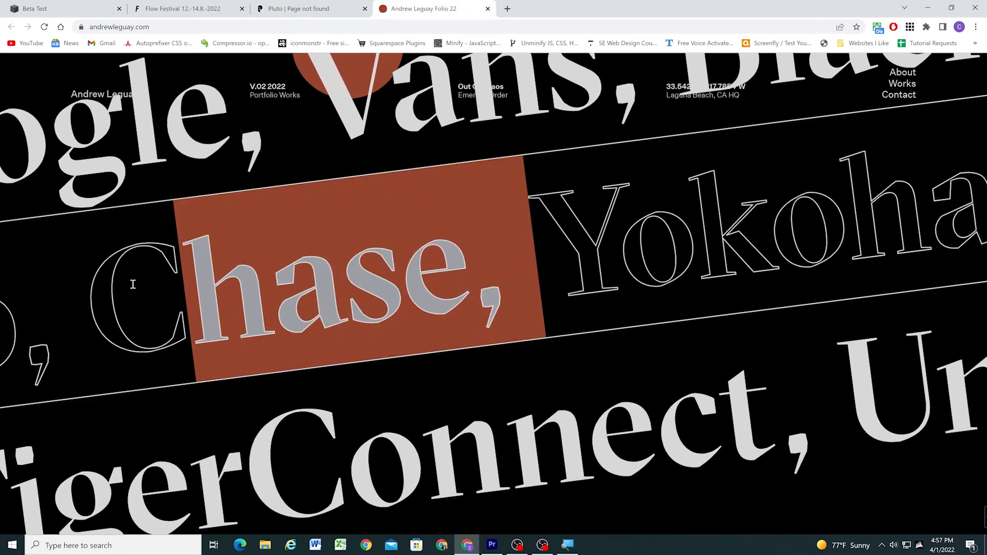